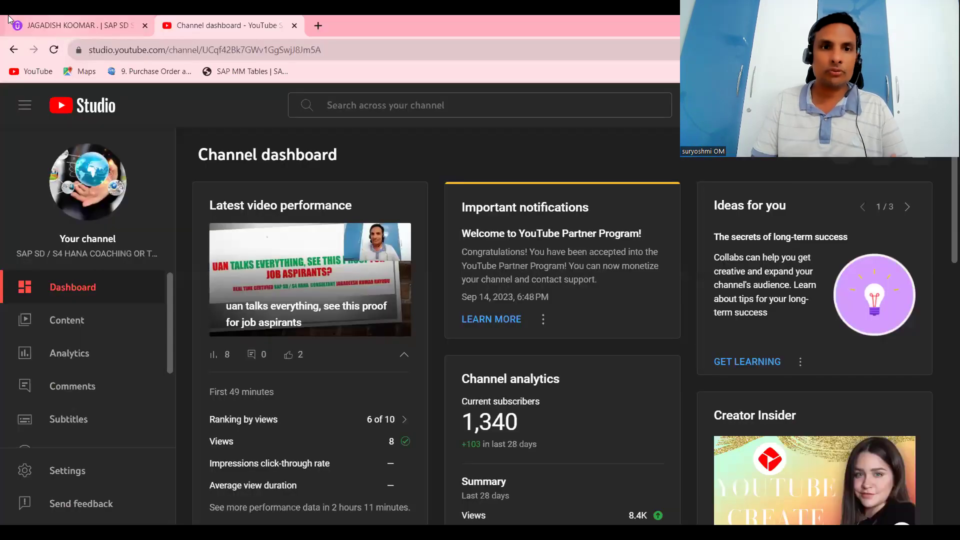
Browse the instructor's My courses list, then return to the About me section at the top.
click(8, 15)
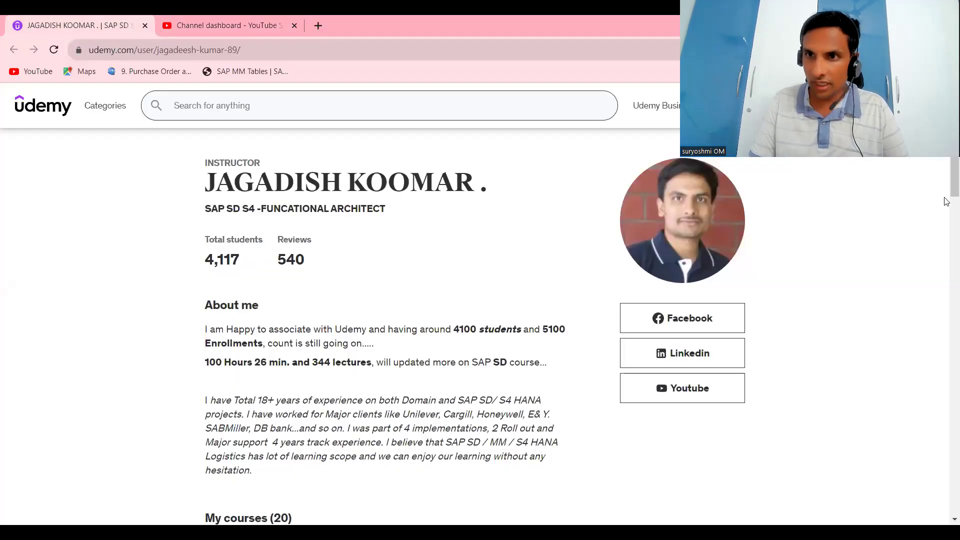
scroll(946, 205, down, 2)
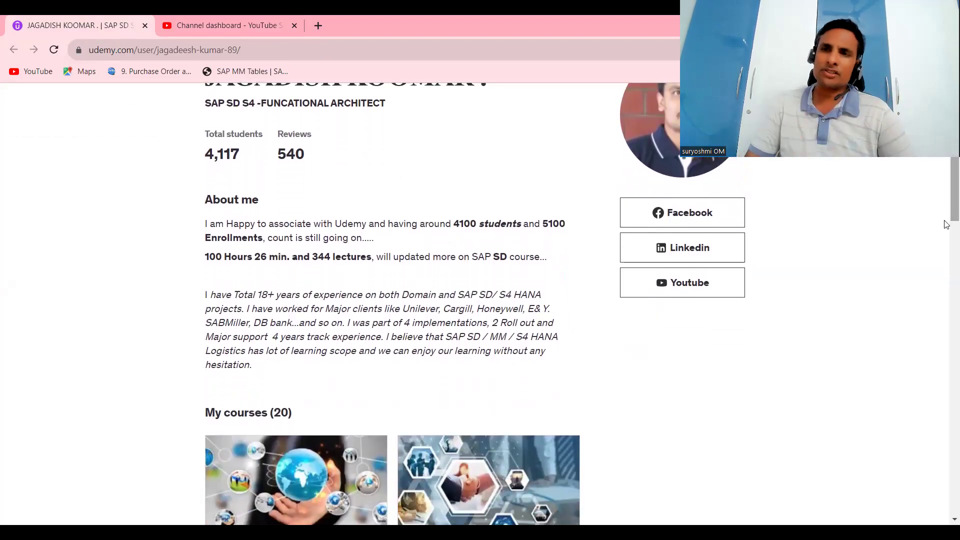
scroll(945, 200, down, 5)
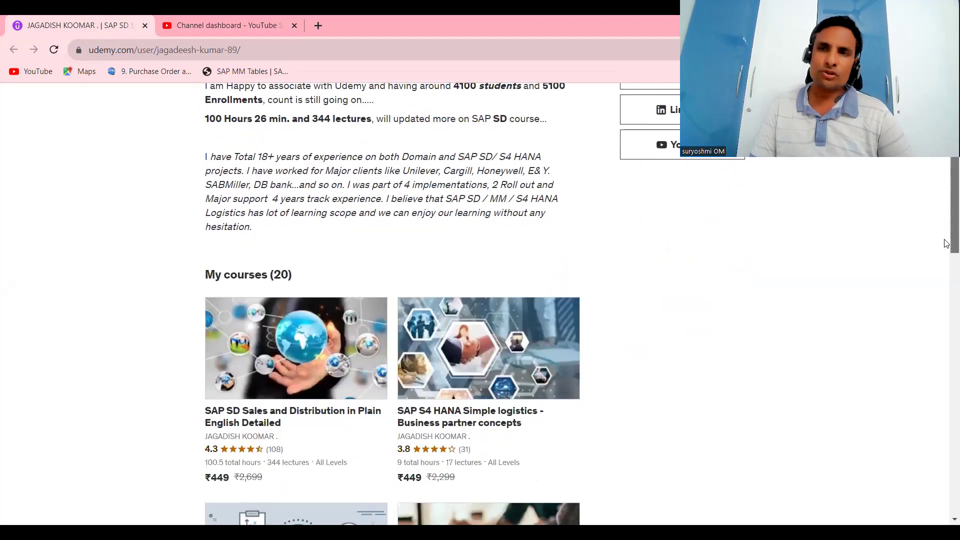
scroll(946, 278, down, 6)
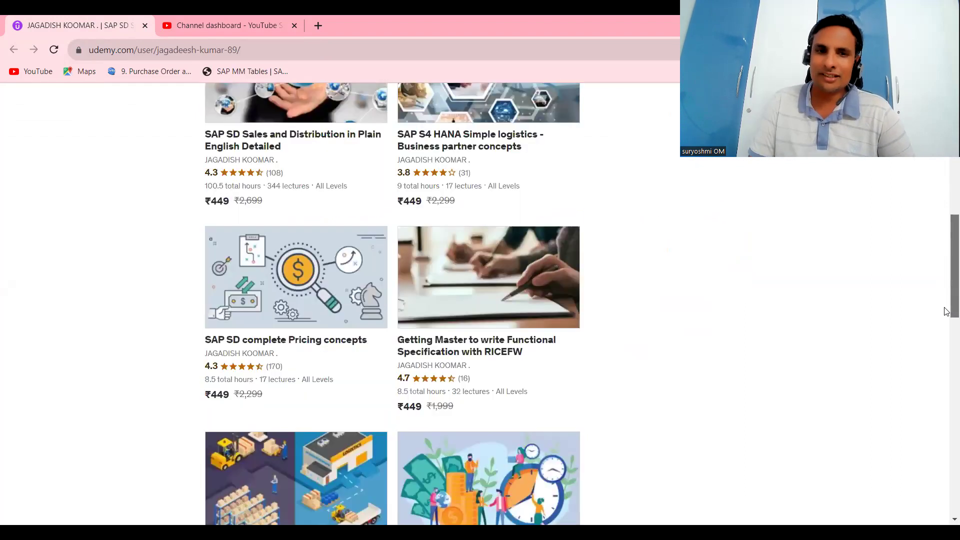
scroll(946, 338, down, 12)
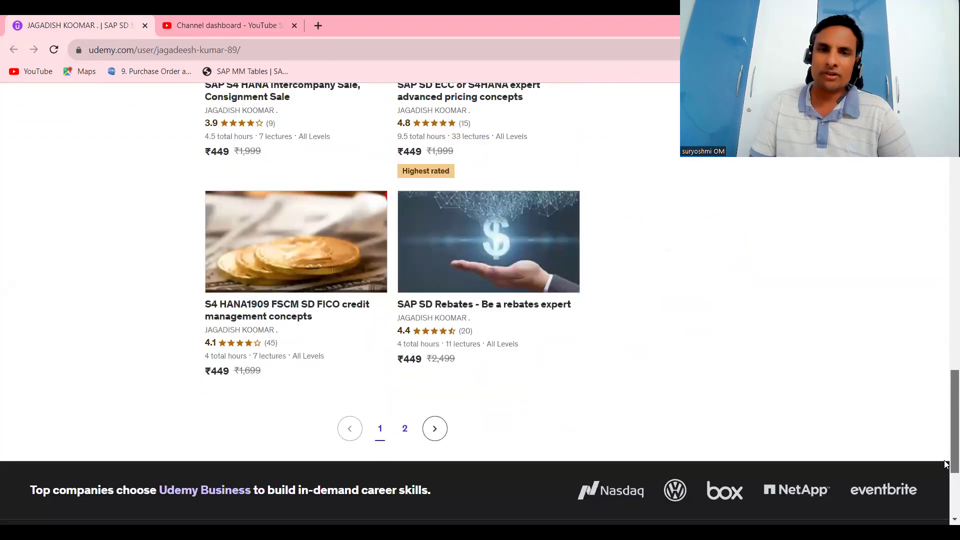
scroll(946, 330, up, 13)
scroll(946, 320, up, 3)
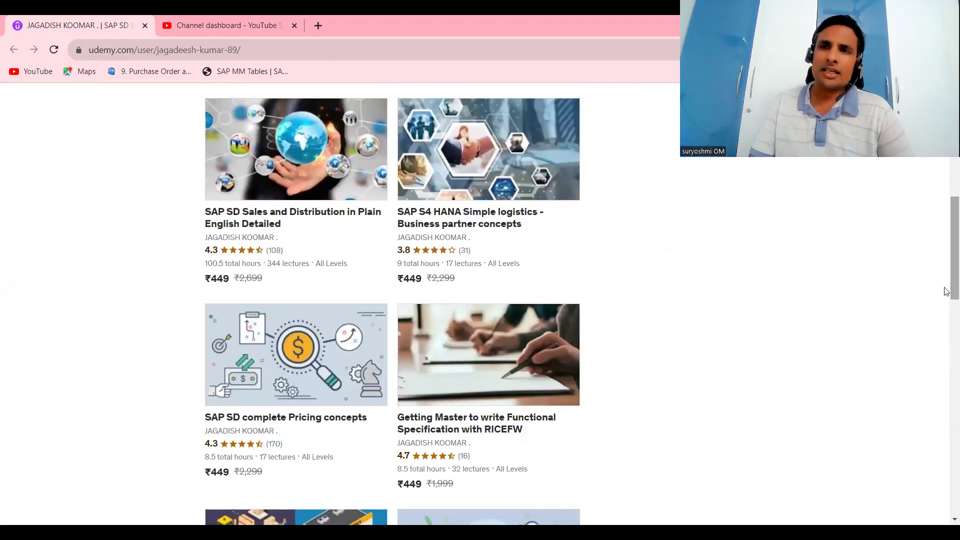
scroll(946, 280, up, 9)
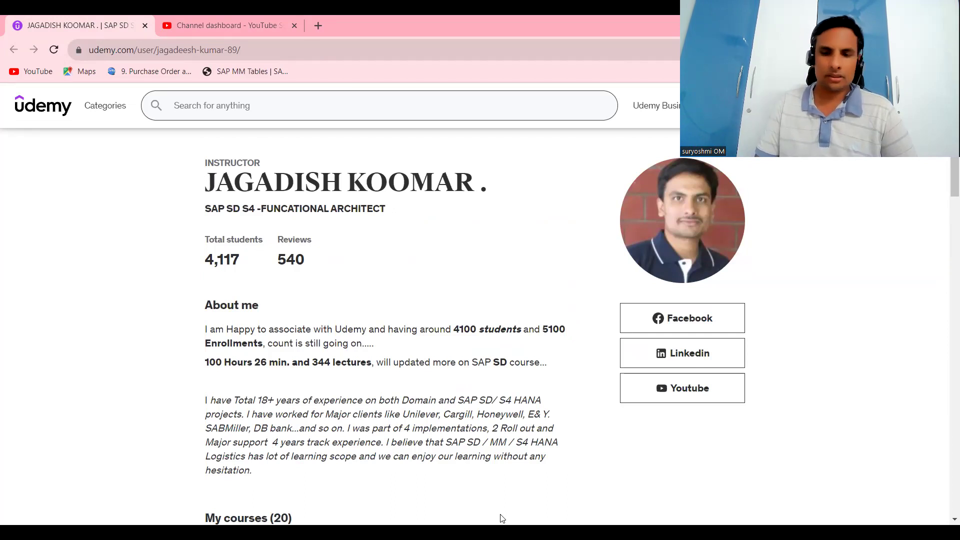
Enter sold-to party 200031 and add material 50065689 as the first line with quantity 1.
key(alt+Tab)
text(200031)
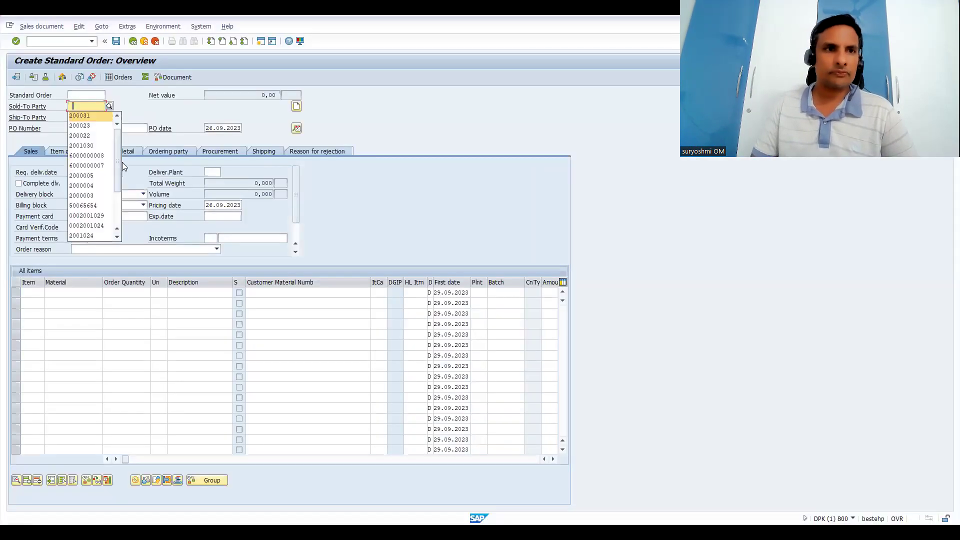
key(Return)
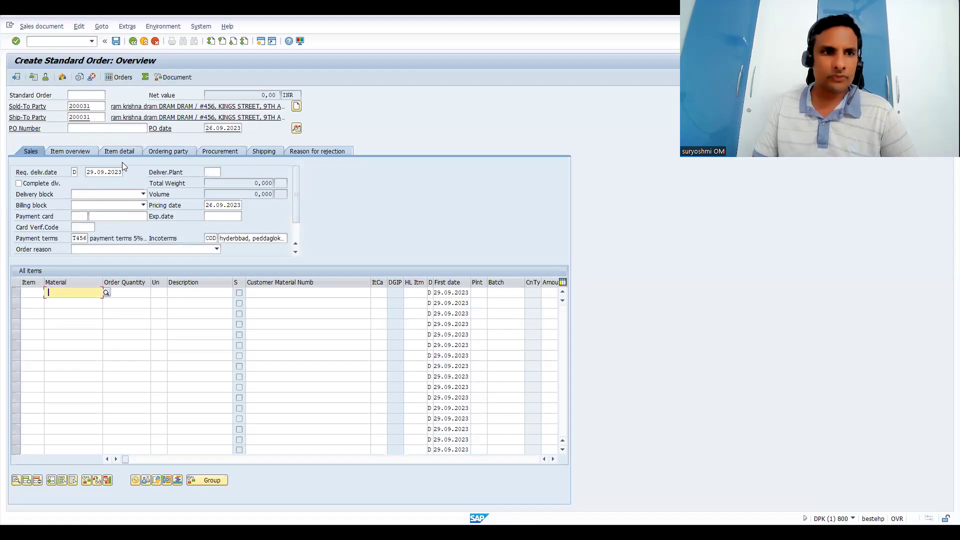
key(Return)
key(Tab)
text(1)
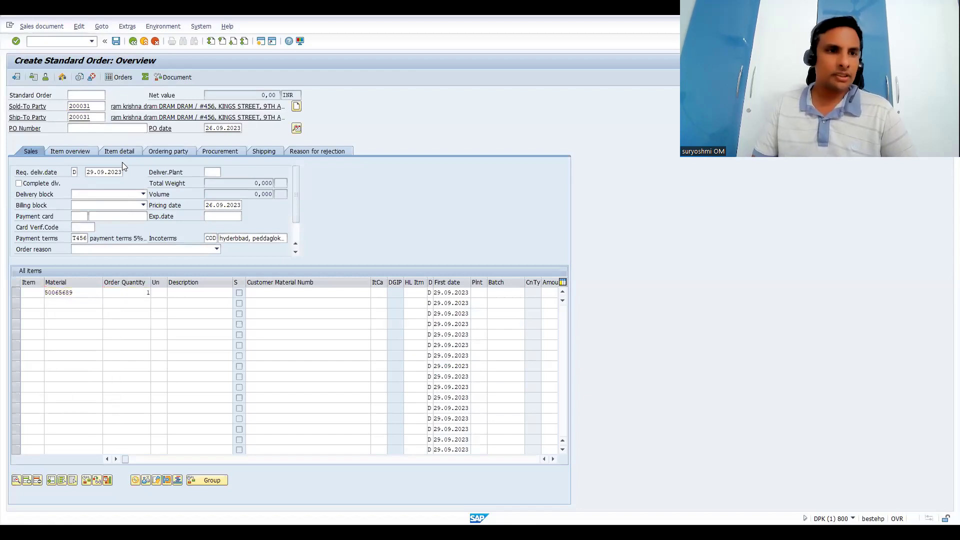
key(Return)
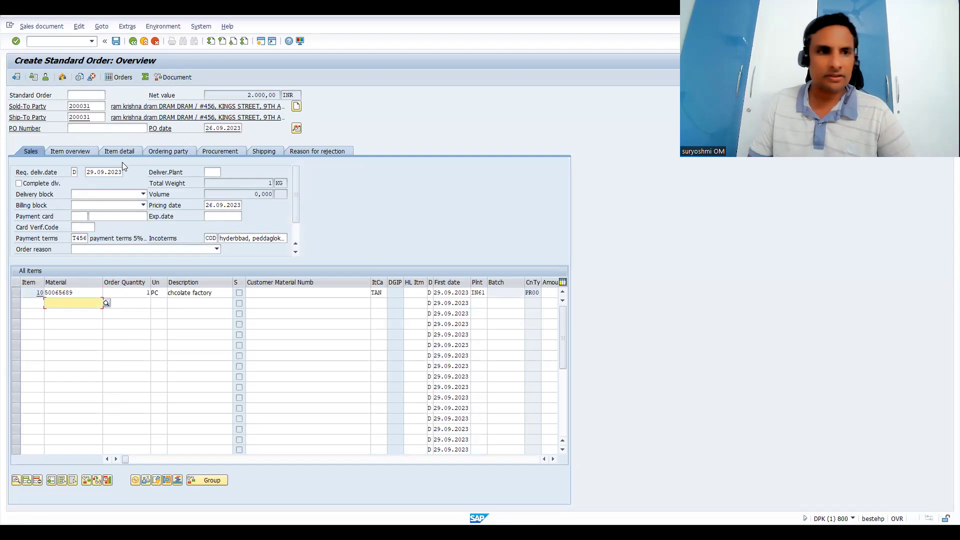
Add two more lines of material 50065689, each with quantity 1.
text(5)
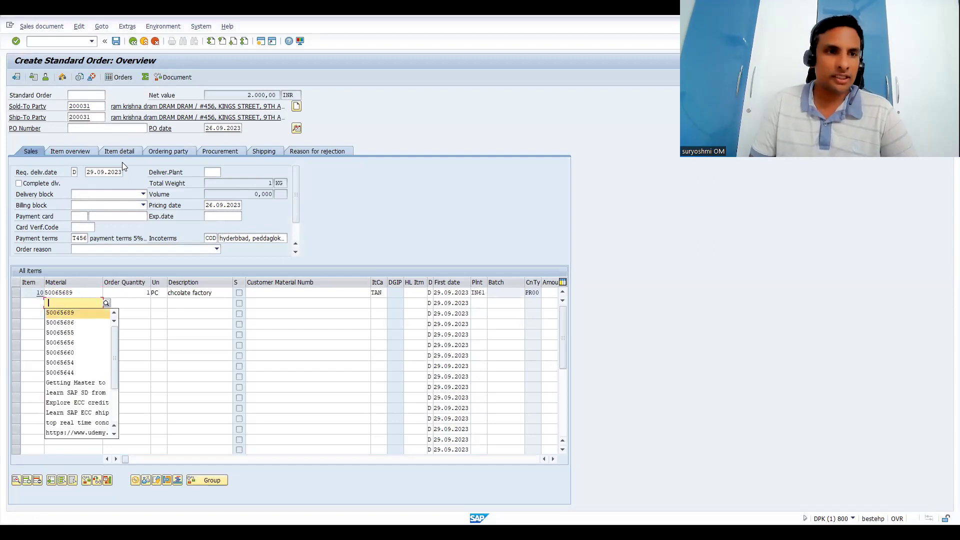
key(Down)
key(Return)
key(Tab)
text(1)
key(Return)
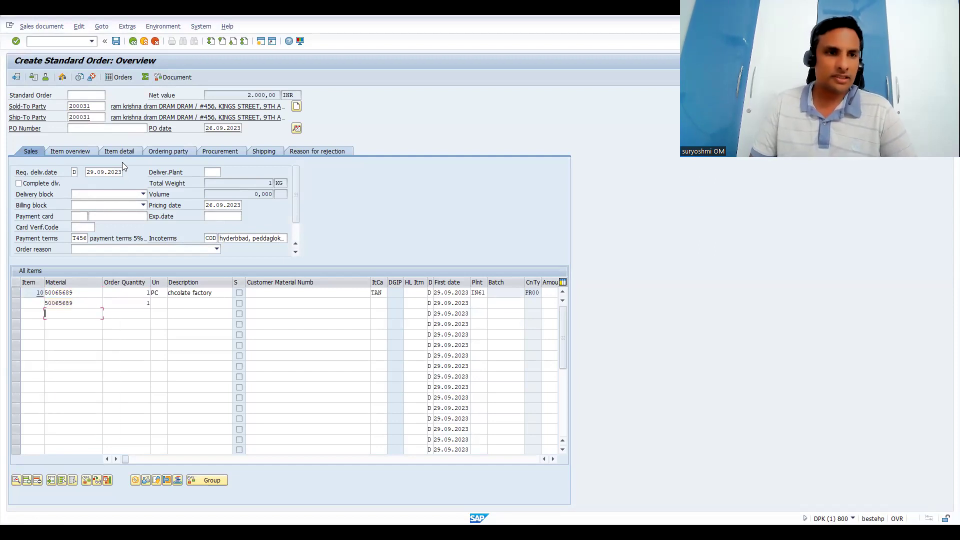
text(5)
key(Down)
key(Return)
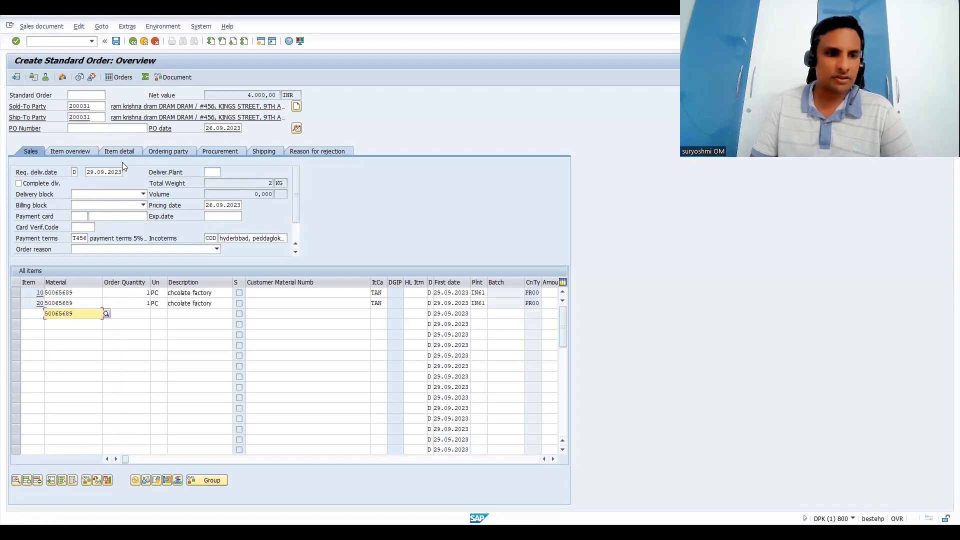
key(Tab)
text(1)
key(Return)
Add materials 50065686 and 50065655 as lines four and five, quantity 1 each.
key(Down)
key(Down)
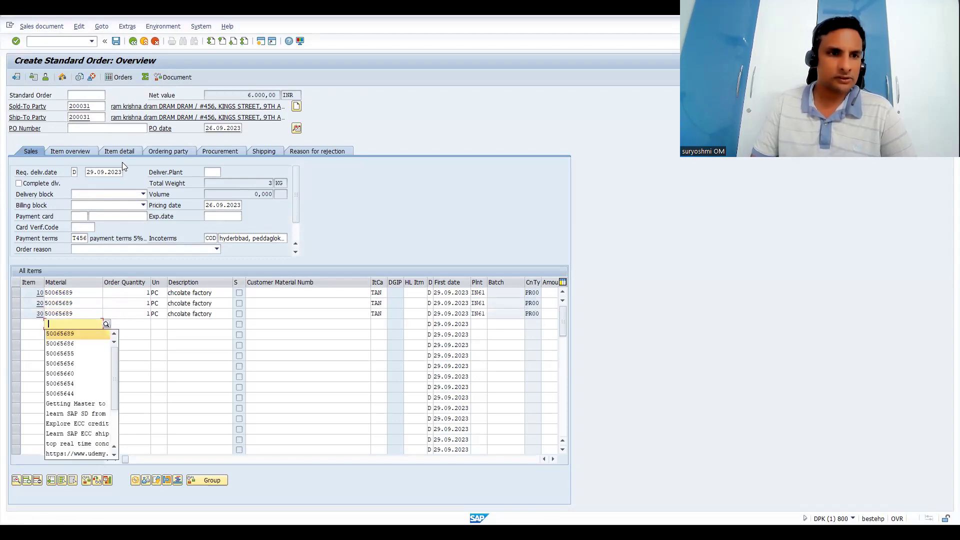
key(Down)
key(Up)
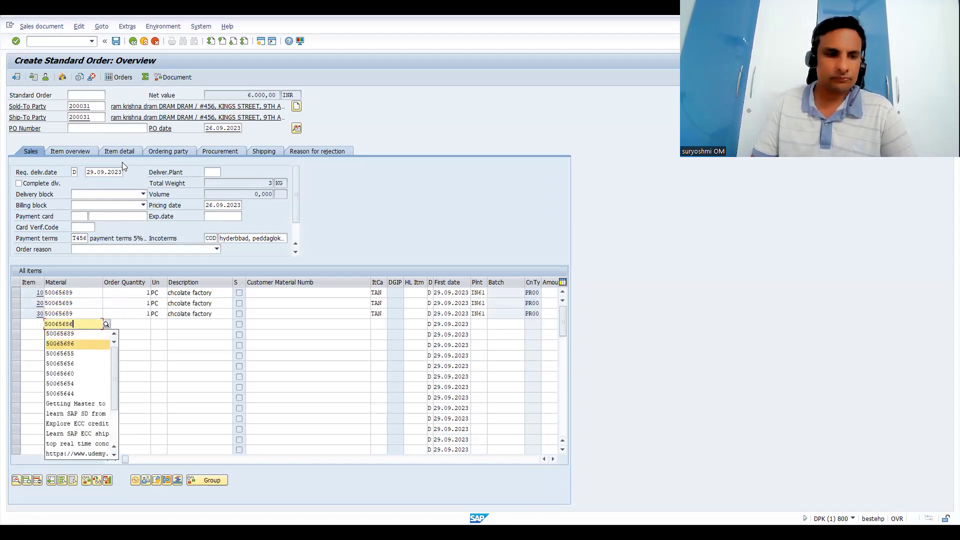
key(Return)
key(Tab)
text(1)
key(Return)
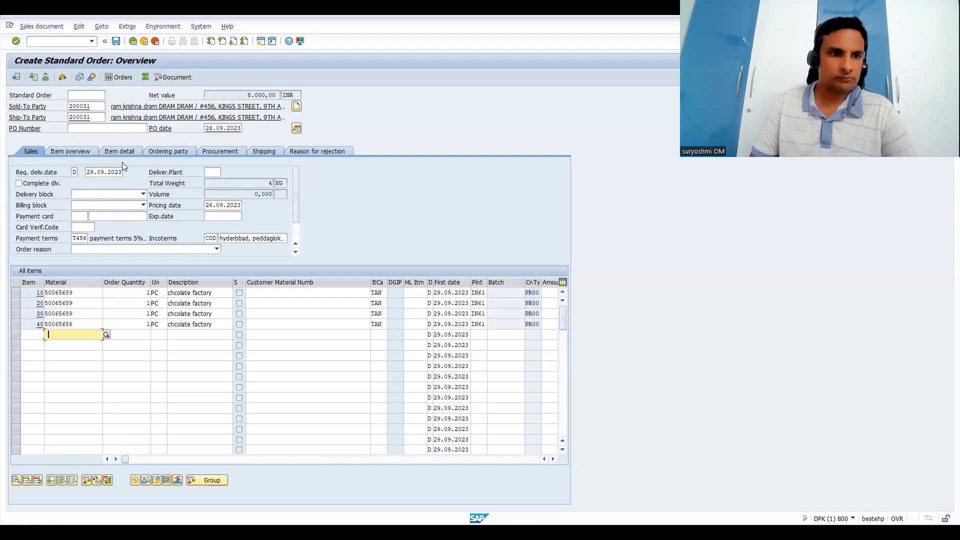
key(Down)
Add a sixth line of material 50065655 (Rosemarry biscuits) with quantity 2.
key(Down)
key(Down)
key(Return)
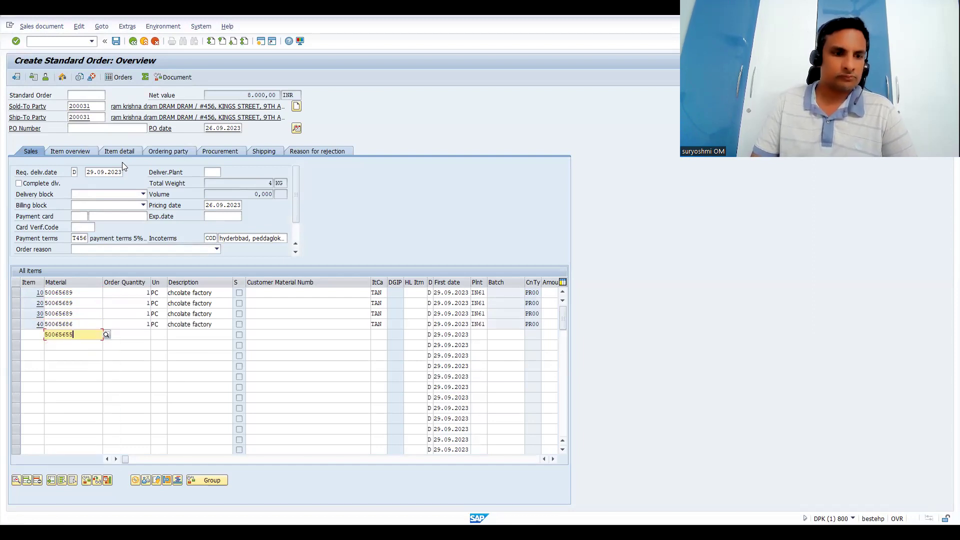
key(Tab)
text(1)
key(Return)
key(Down)
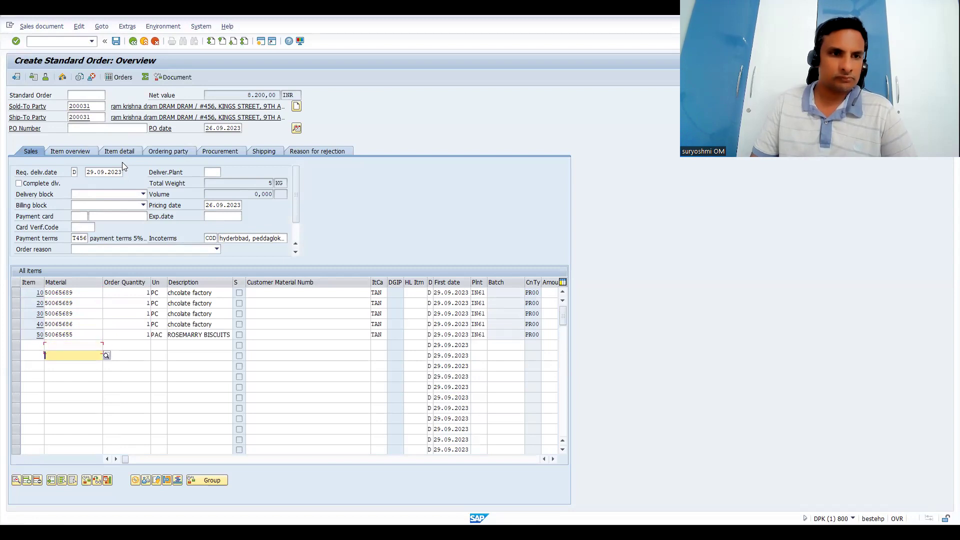
key(Down)
key(Return)
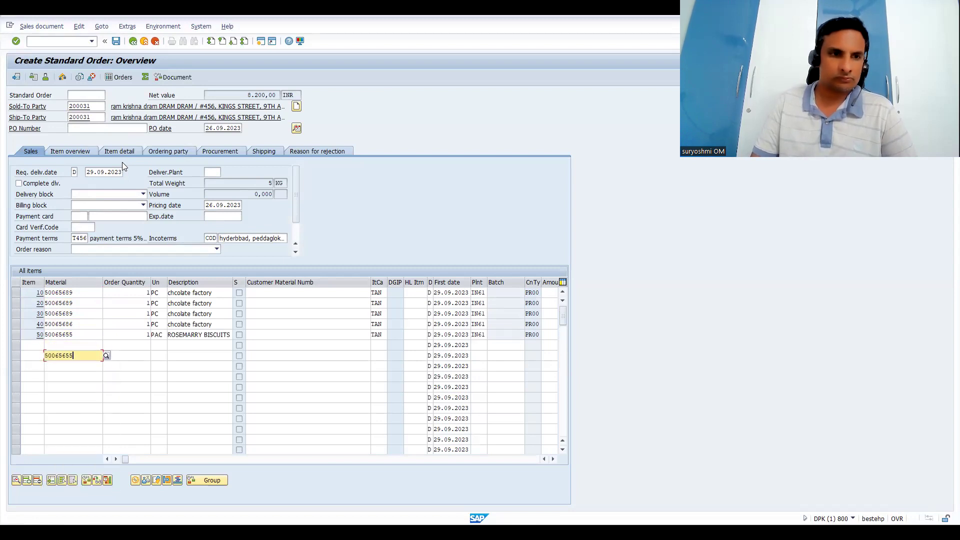
key(Tab)
key(Return)
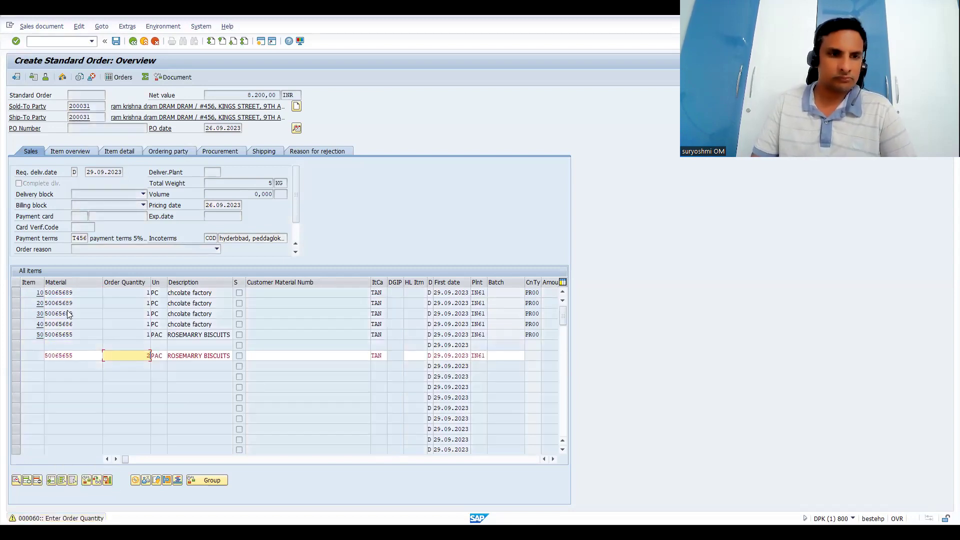
text(2)
key(Return)
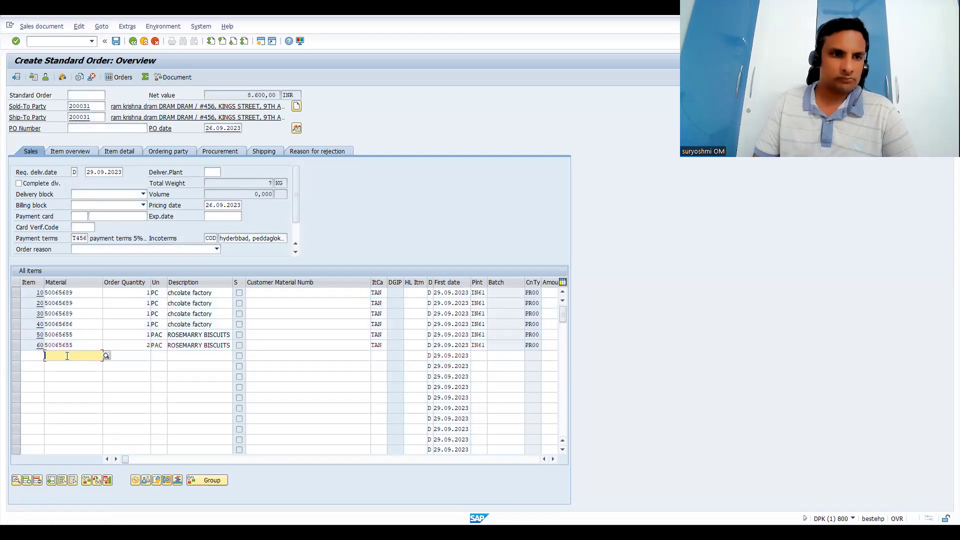
Copy the material, quantity and unit block of items 10–60 and paste it twice below.
click(67, 355)
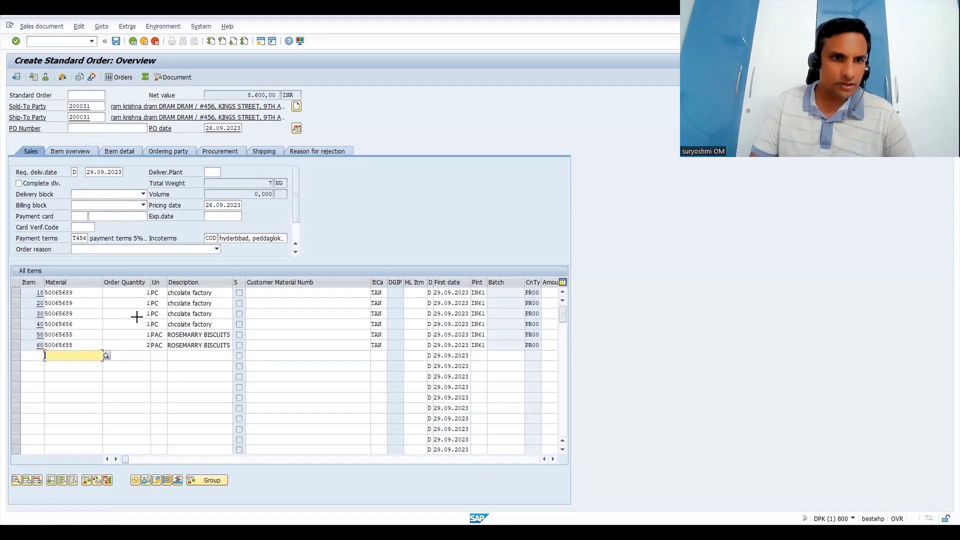
drag(46, 290, 165, 348)
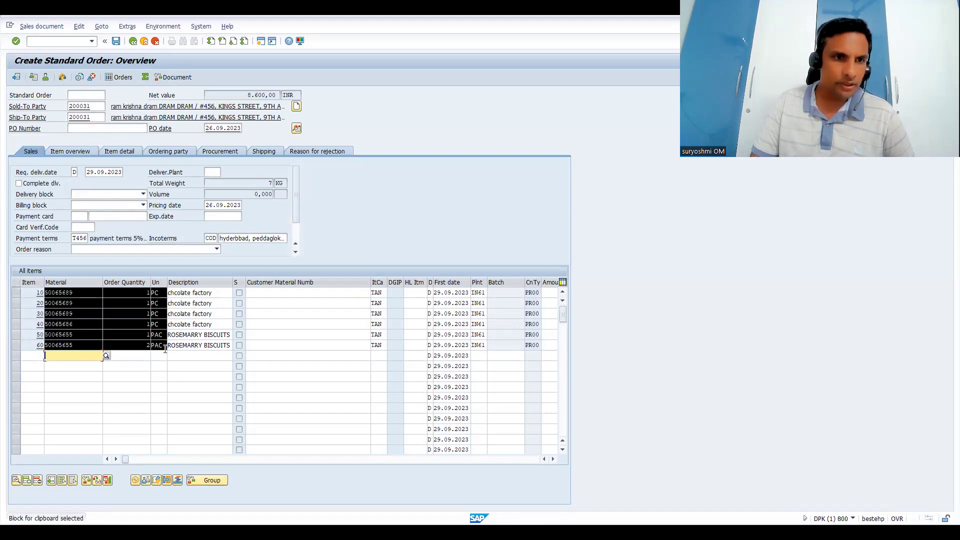
key(ctrl+c)
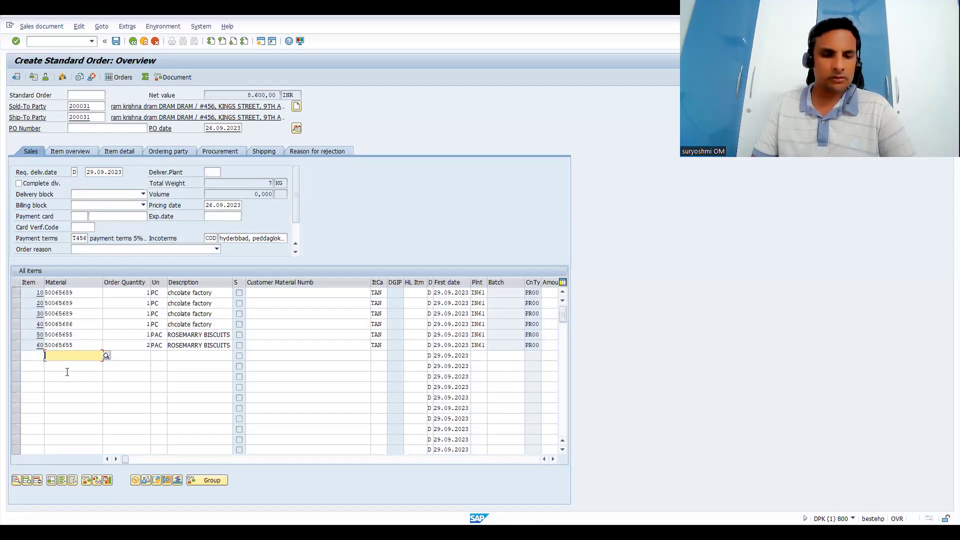
key(ctrl+v)
key(Return)
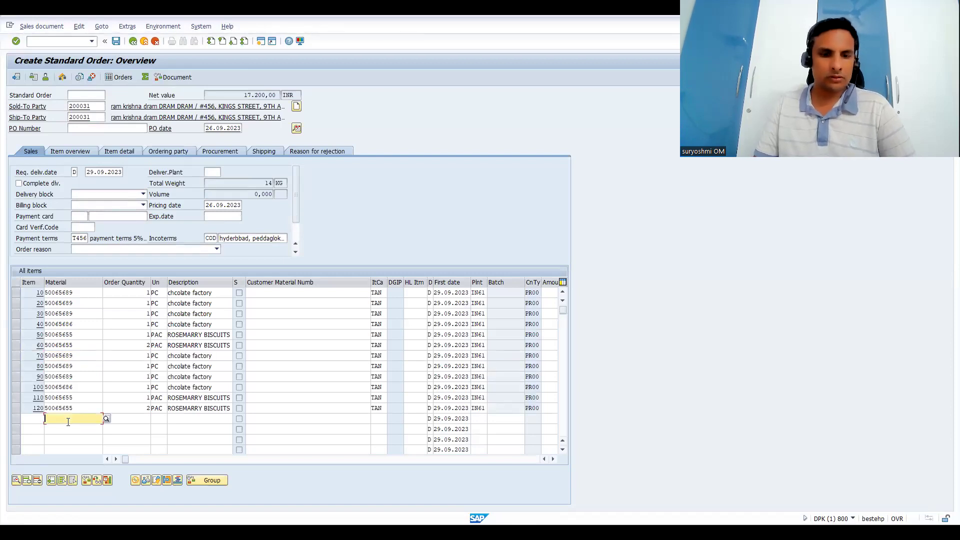
key(ctrl+v)
key(Return)
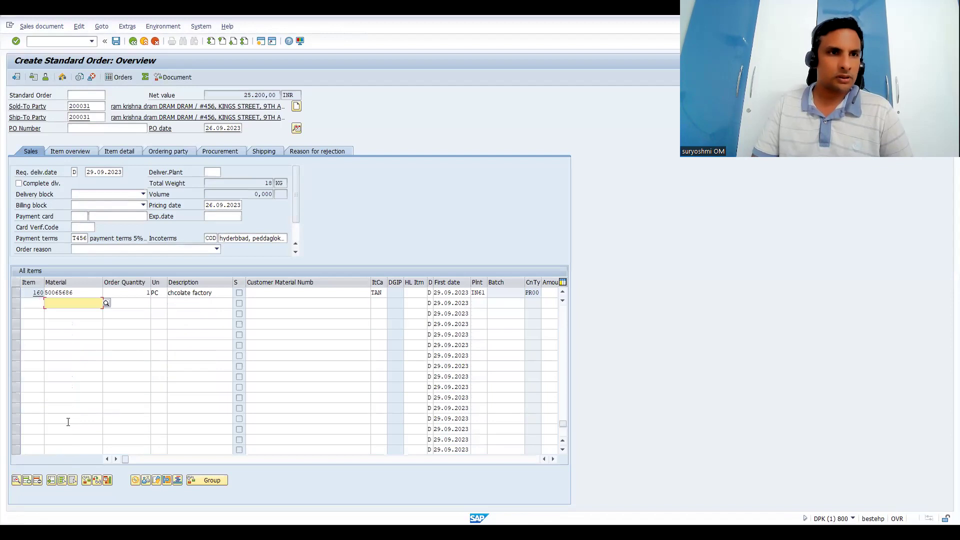
Paste the six-line block five more times, extending the order through item 430.
key(ctrl+v)
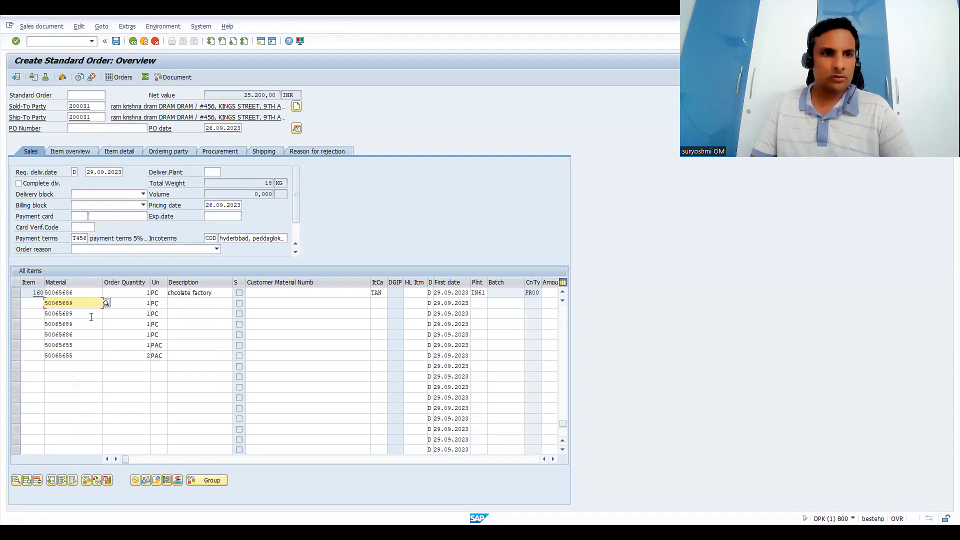
key(Return)
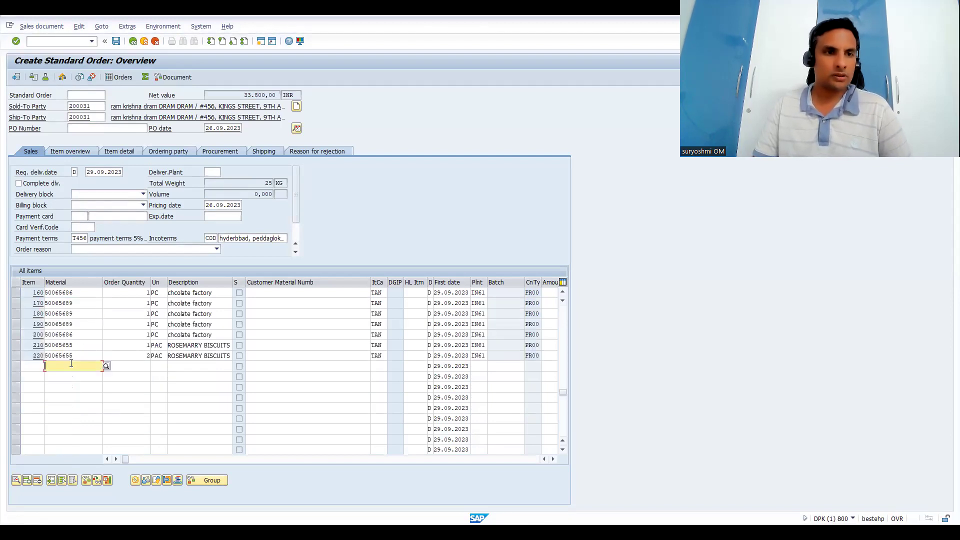
key(ctrl+v)
key(Return)
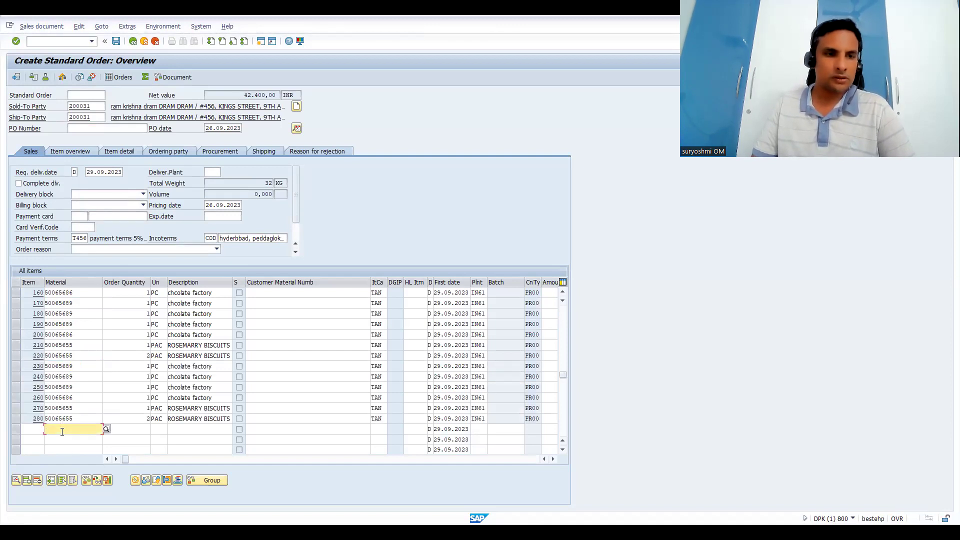
key(ctrl+v)
key(Return)
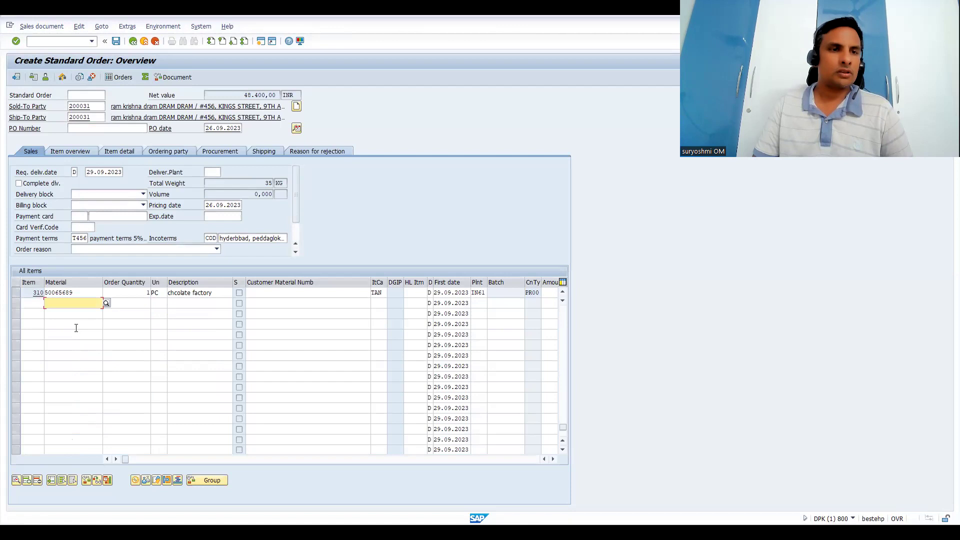
key(ctrl+v)
key(Return)
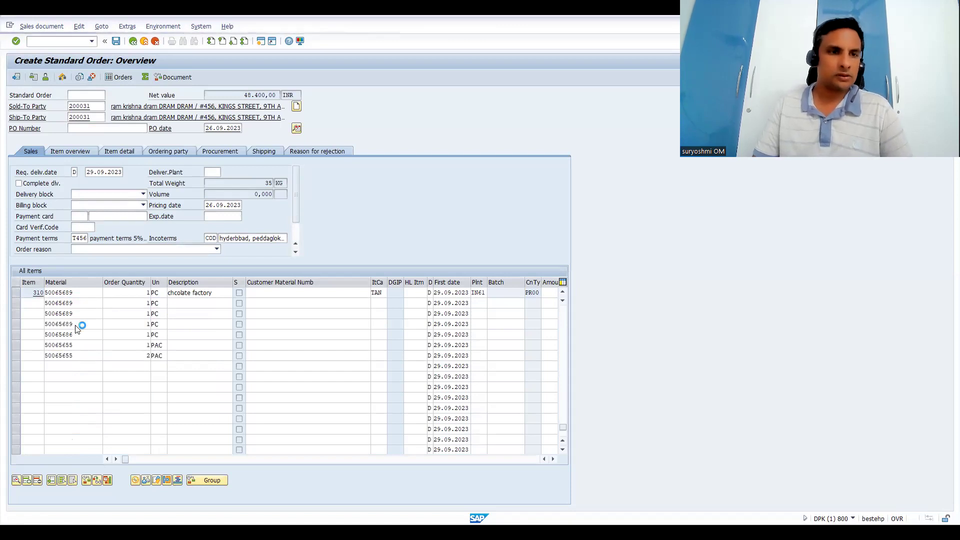
key(ctrl+v)
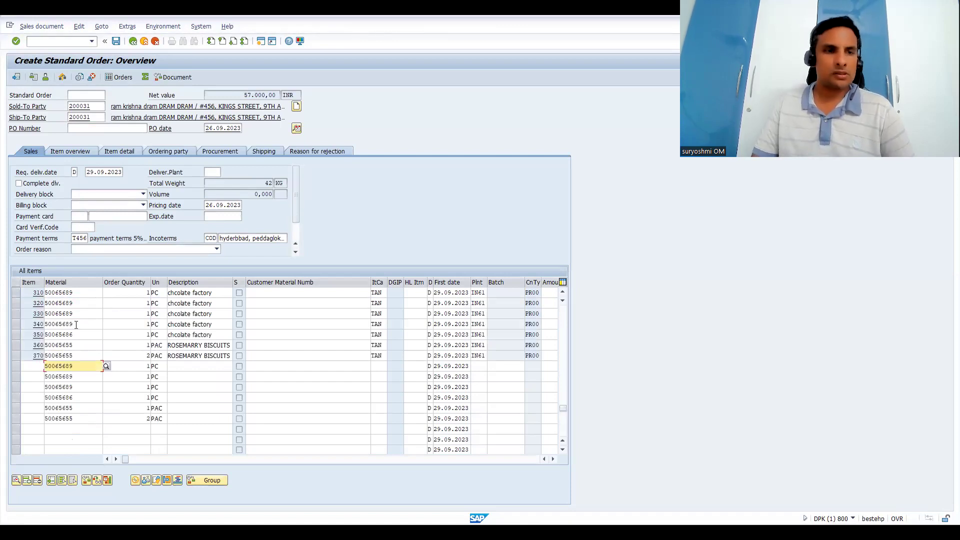
key(Return)
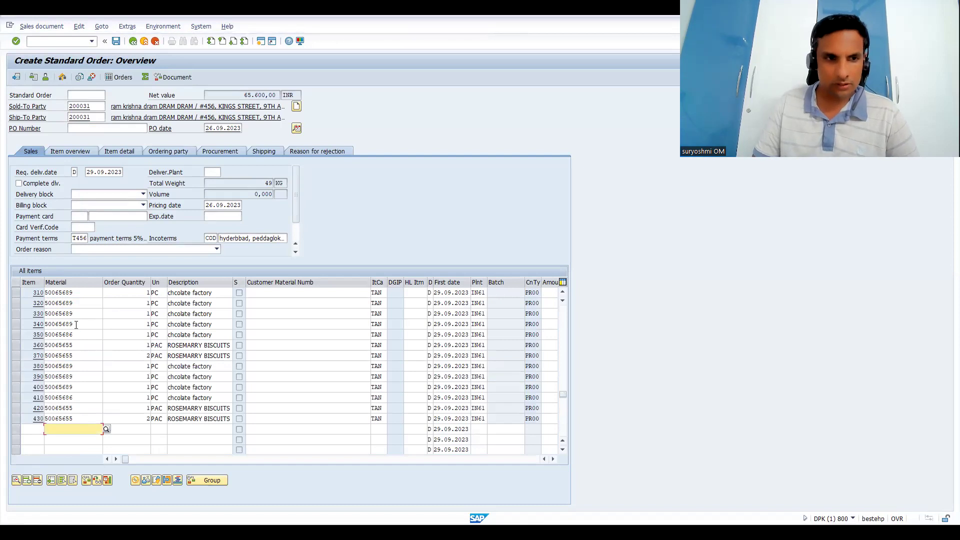
Paste two more copies below item 430 to reach item 520, then jump back to the first items.
click(76, 324)
click(61, 429)
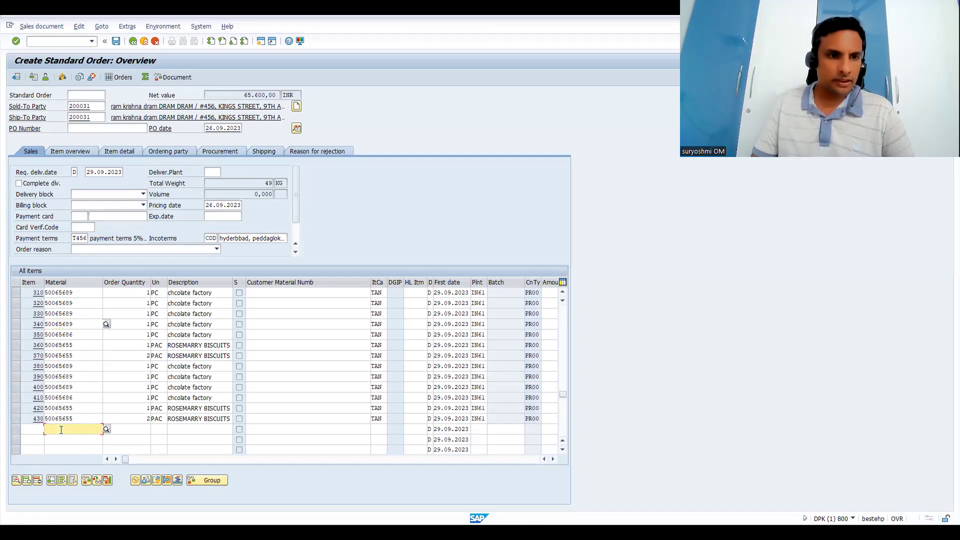
key(ctrl+v)
key(Return)
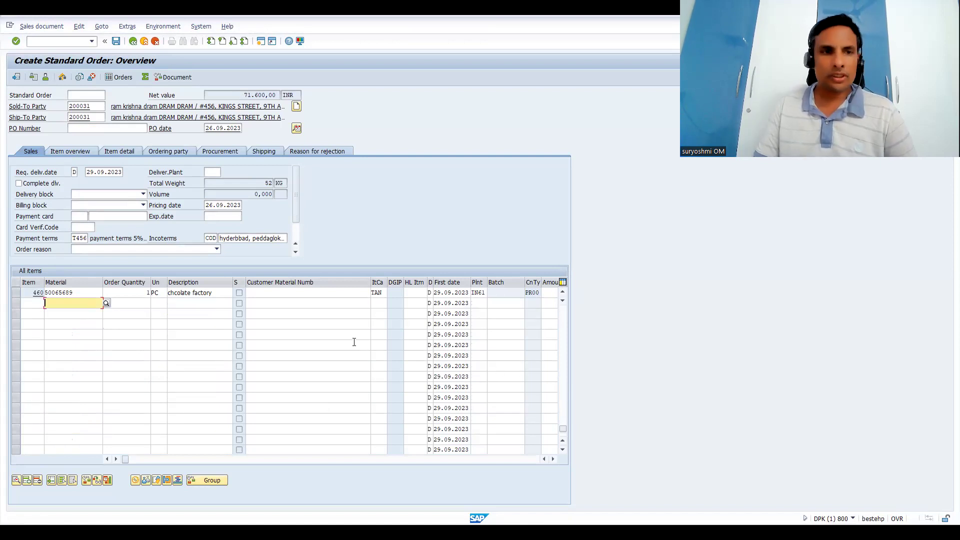
key(ctrl+v)
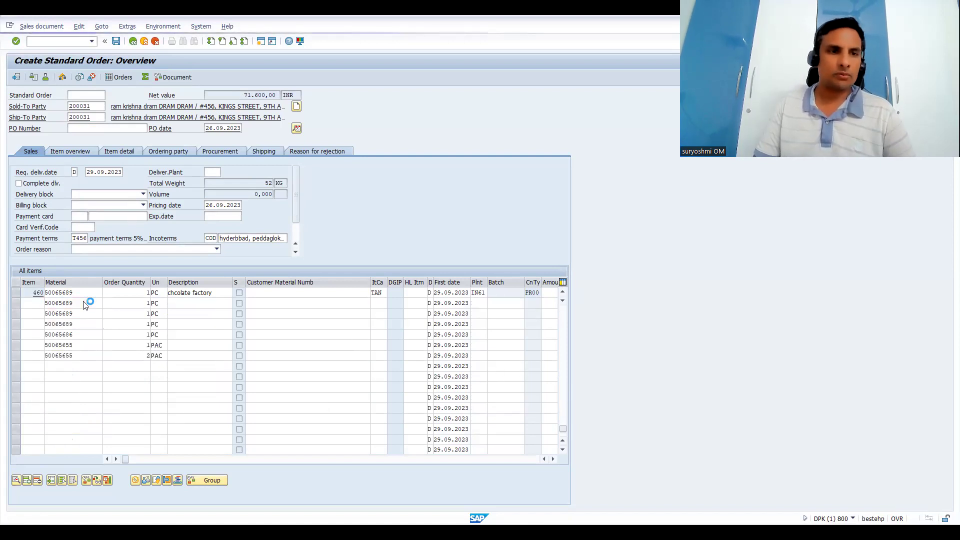
key(Return)
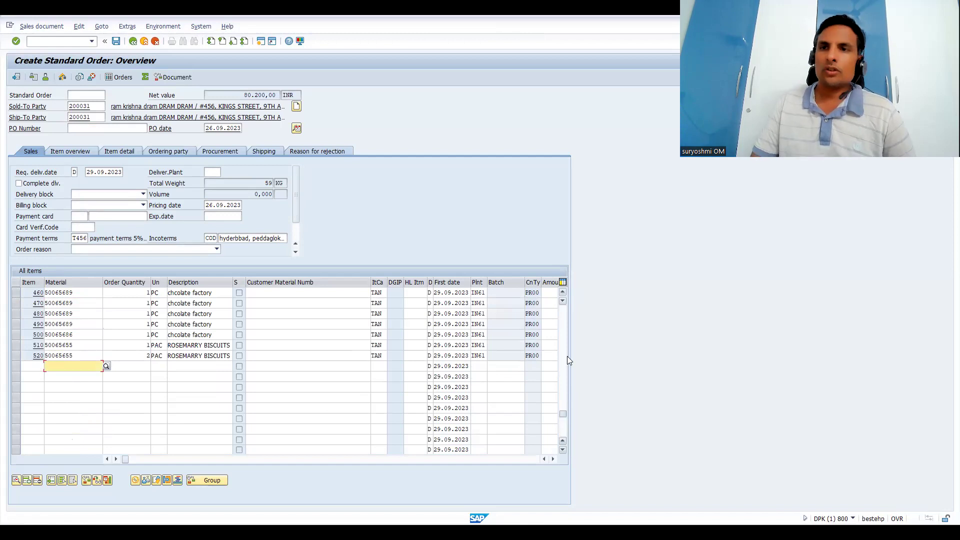
key(ctrl+Page_Up)
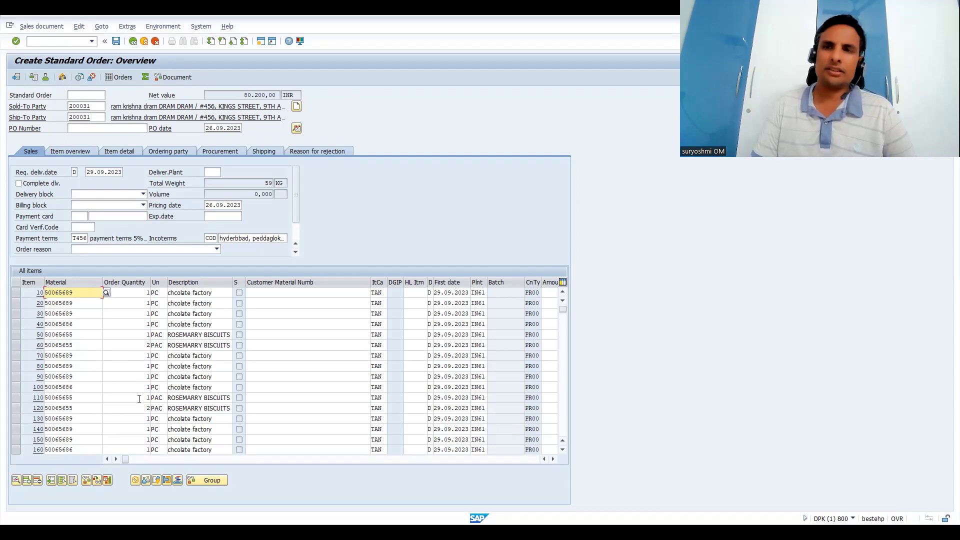
Switch to the Item overview and scroll the items table back to the top.
click(61, 151)
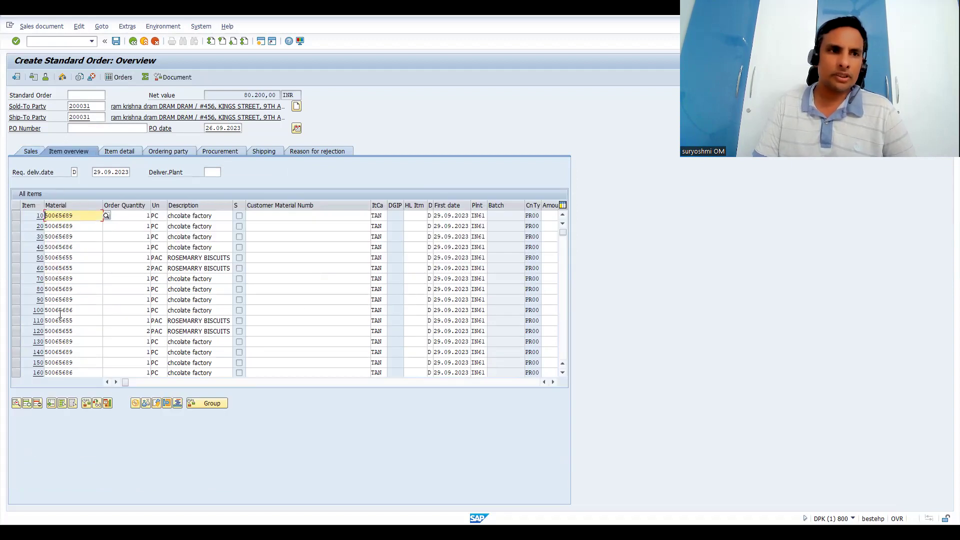
click(566, 347)
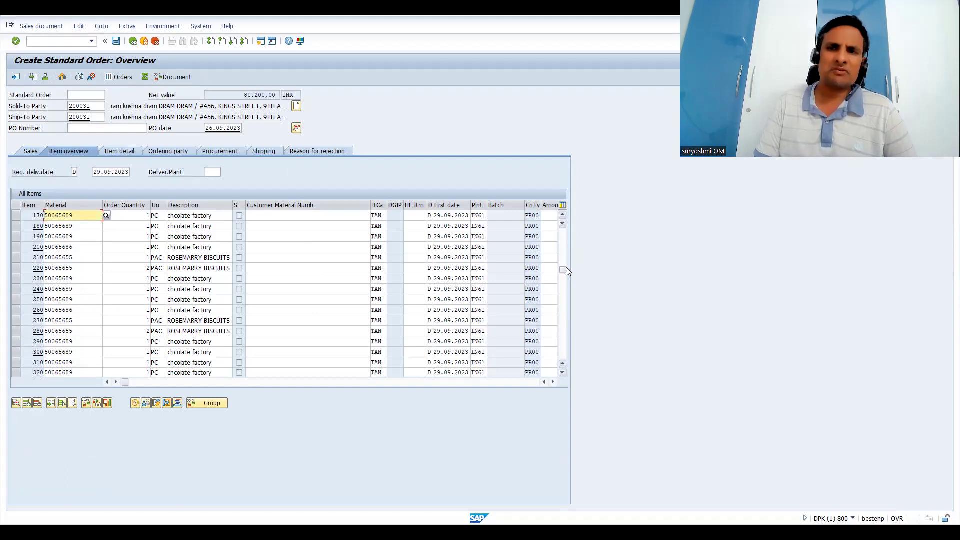
drag(562, 272, 573, 195)
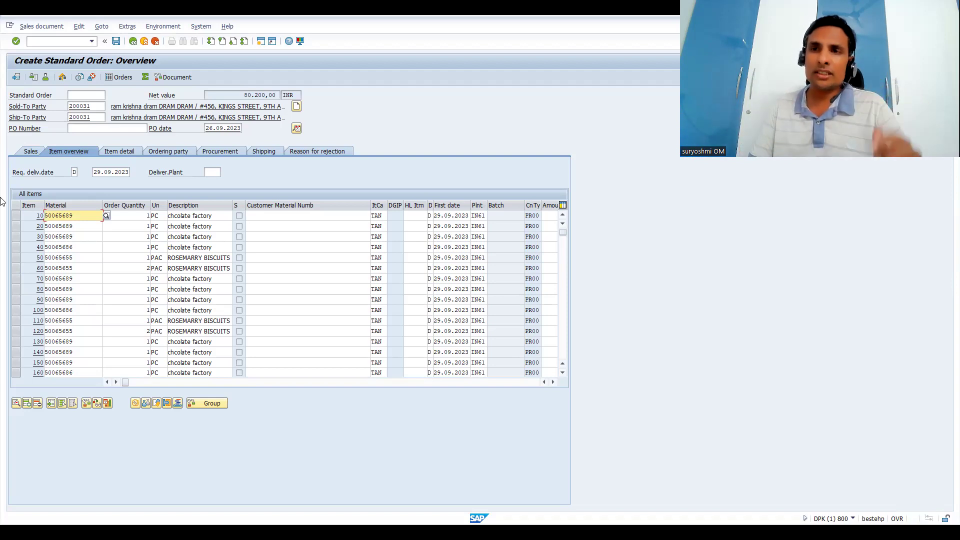
Try to move item 223 to the top and dismiss the 'Item 000223 does not exist' message.
click(52, 405)
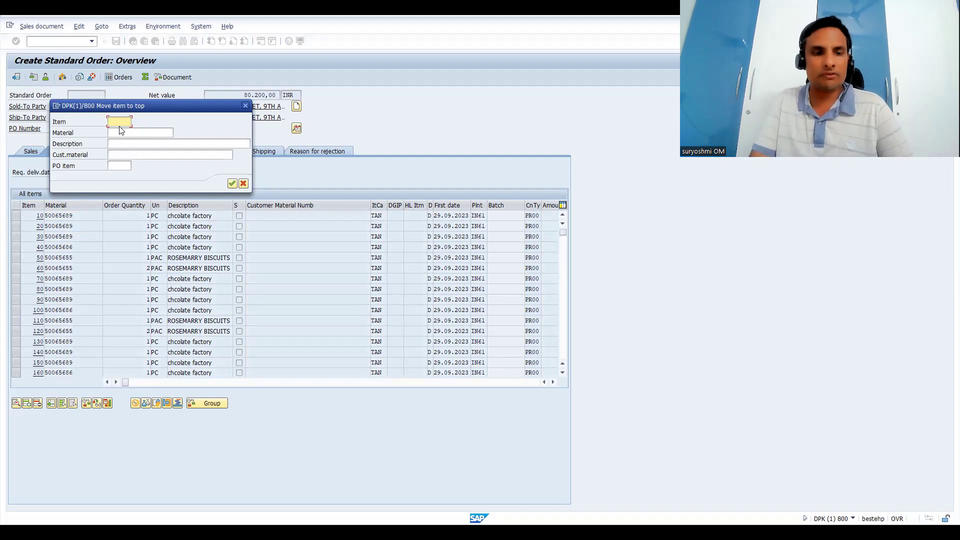
text(220)
key(BackSpace)
text(3)
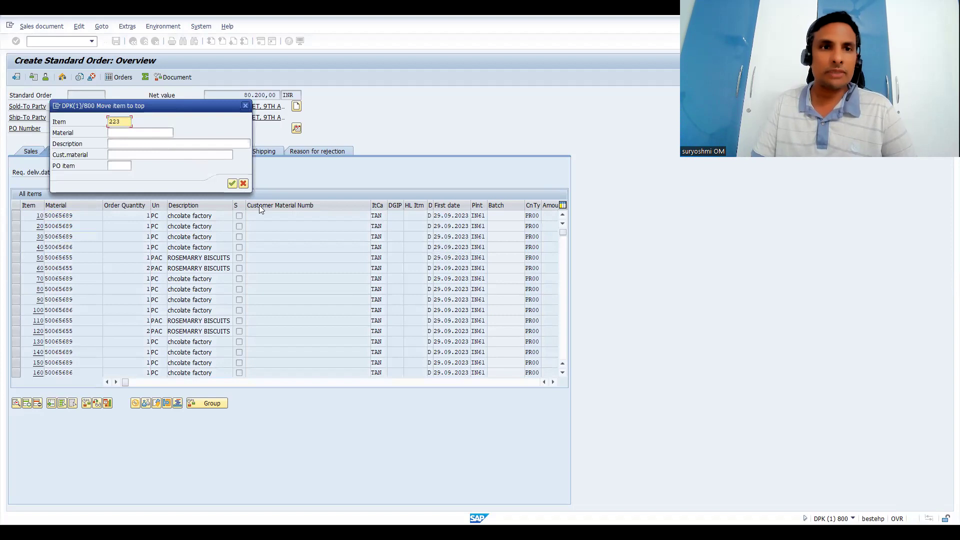
click(232, 184)
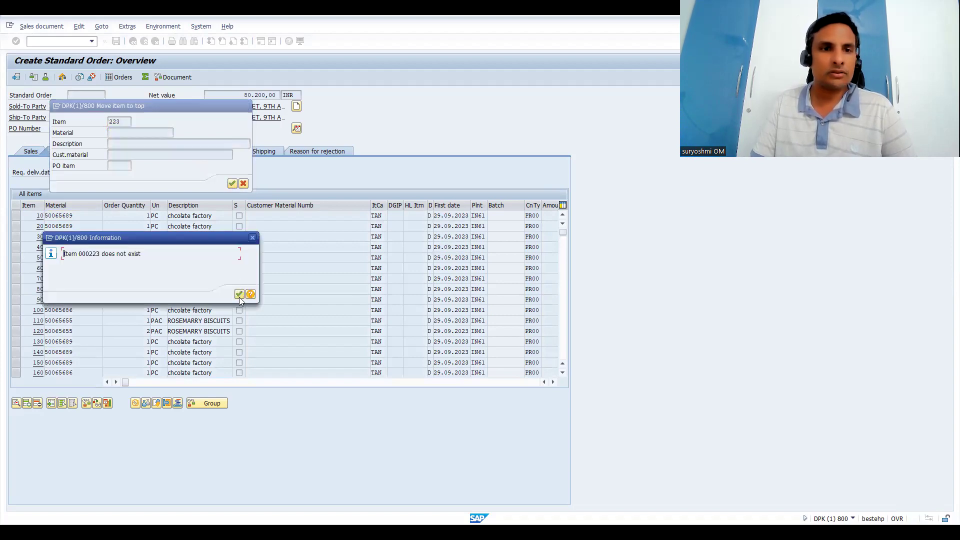
click(239, 295)
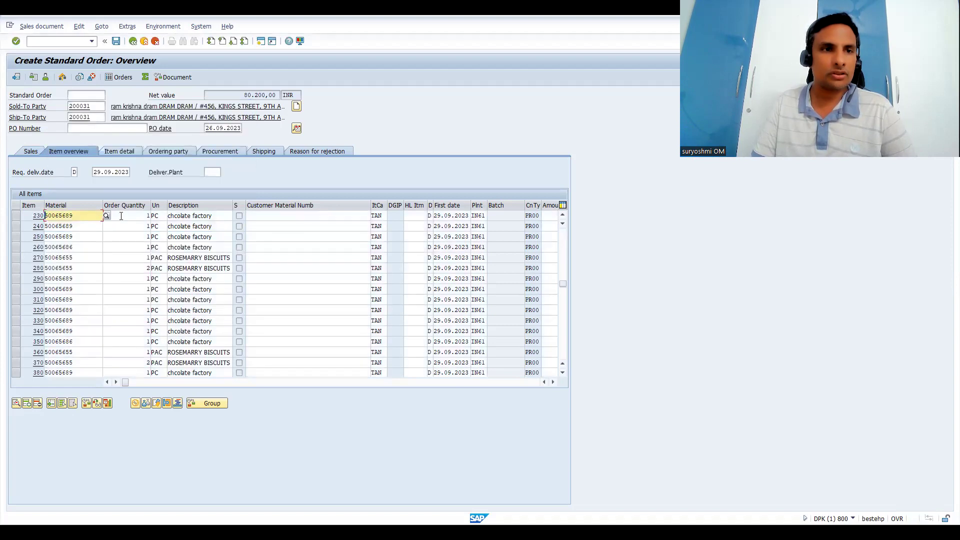
Bring item 230 to the top of the item list, then scroll back up to item 10.
click(51, 404)
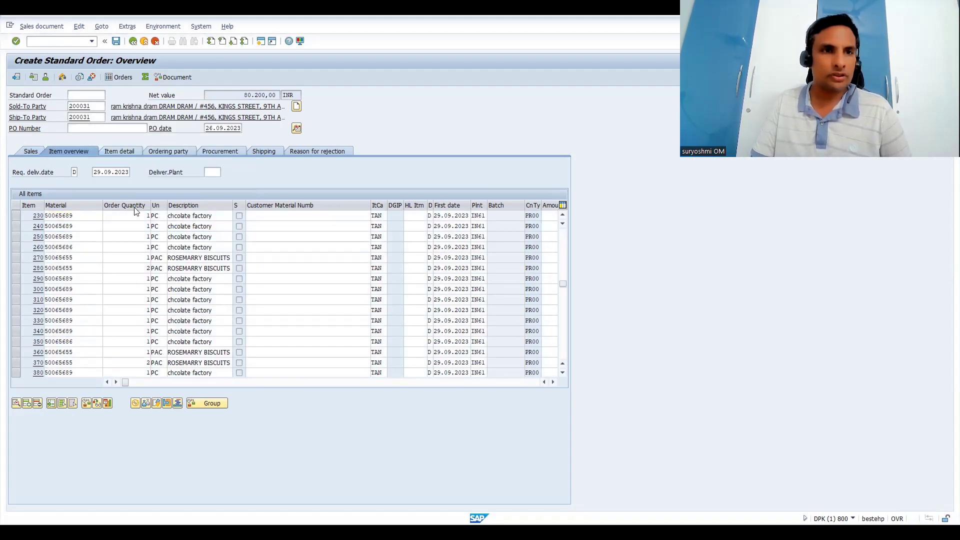
text(230)
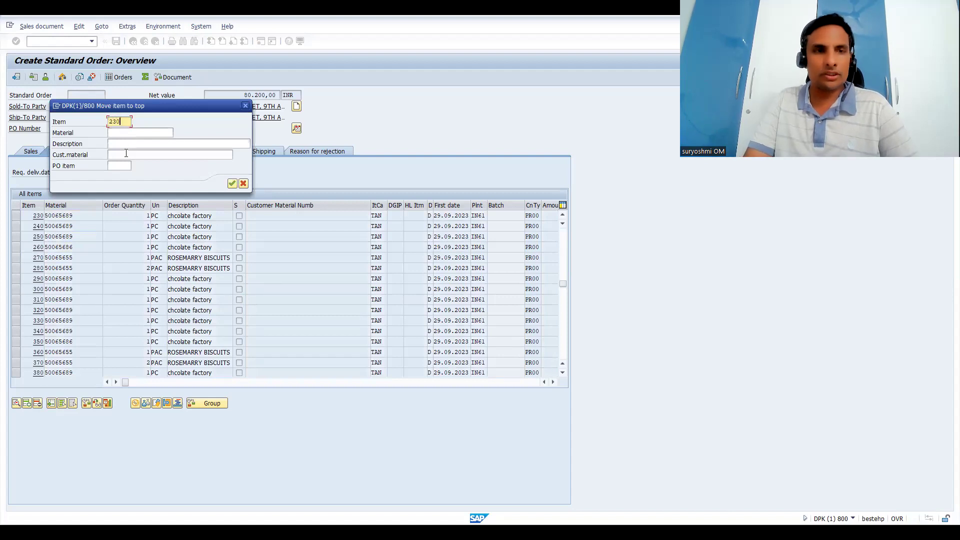
click(231, 184)
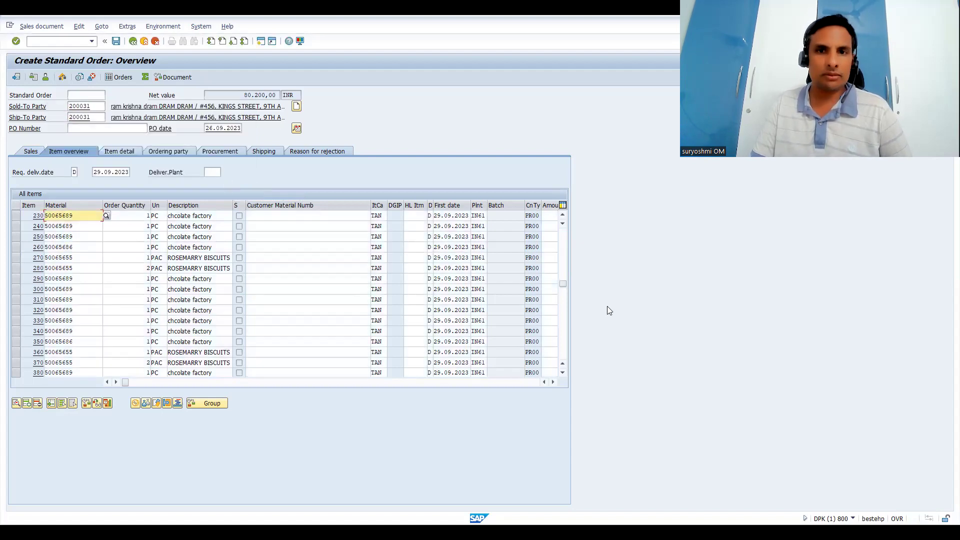
scroll(574, 158, up, 10)
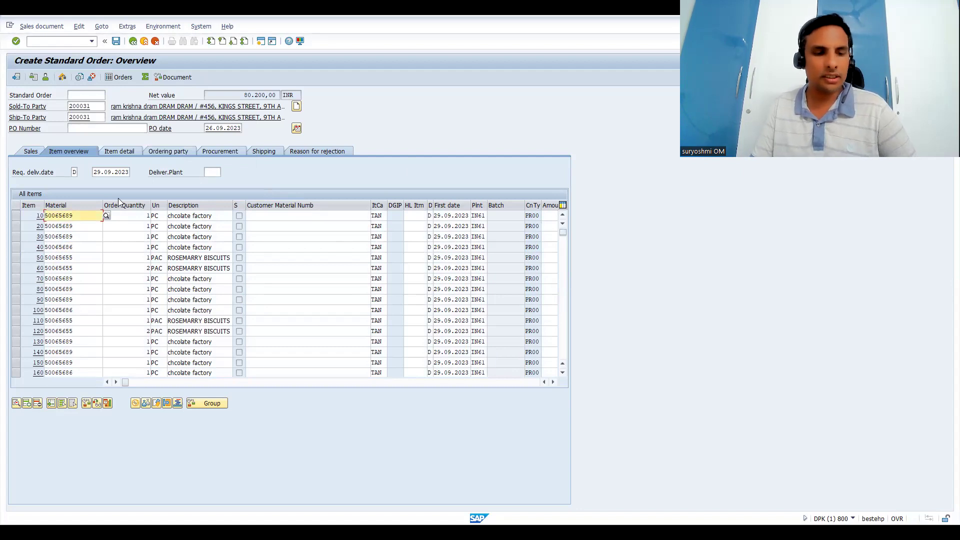
Position the item list at item 190, select that row, and reopen the Move item to top dialog.
click(51, 403)
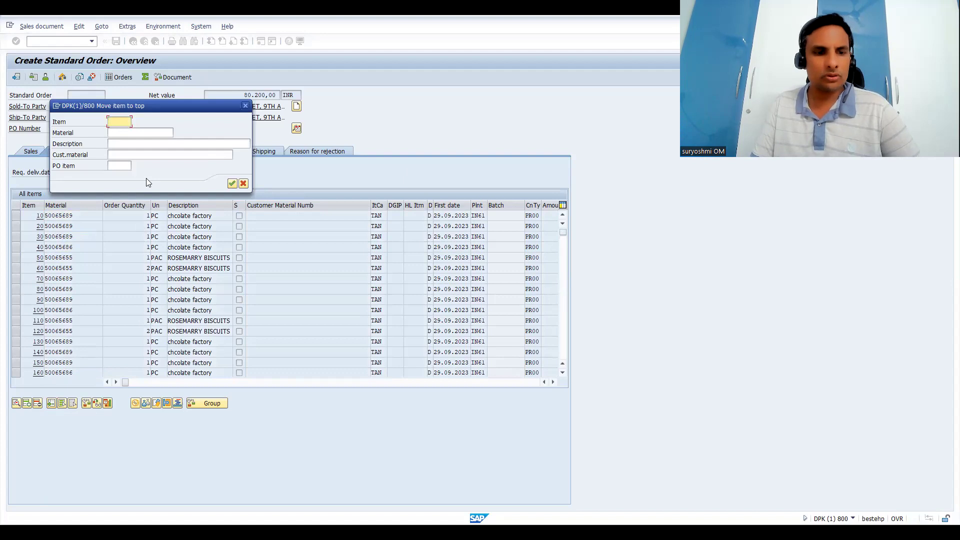
text(190)
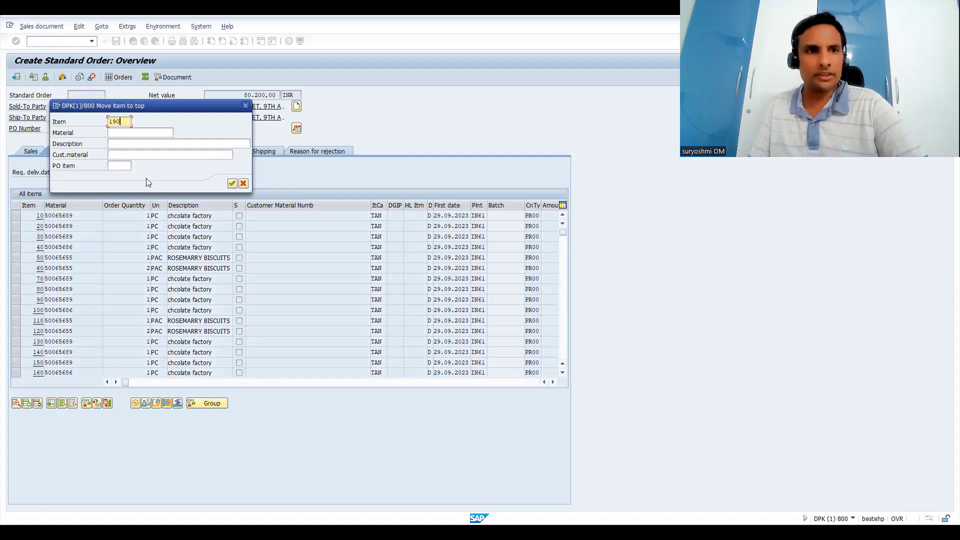
click(233, 184)
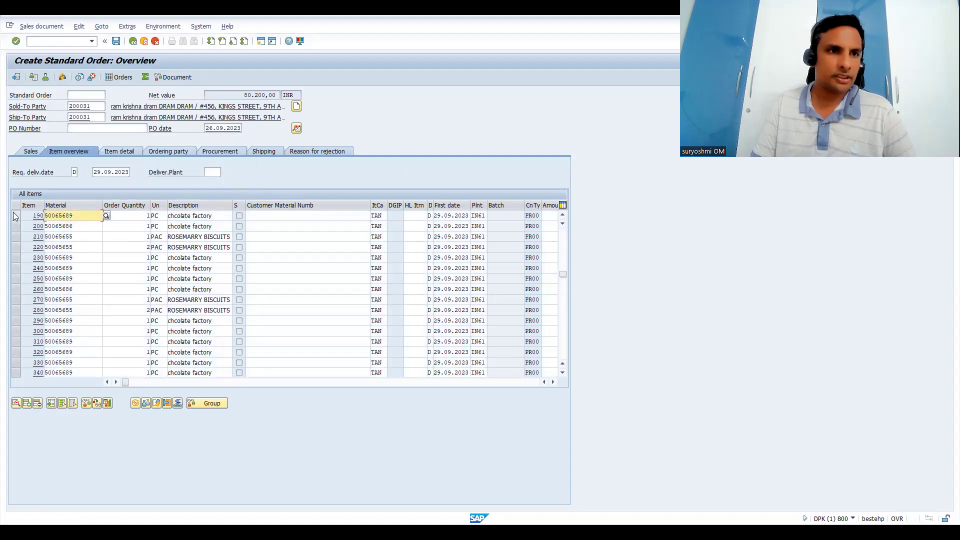
click(15, 216)
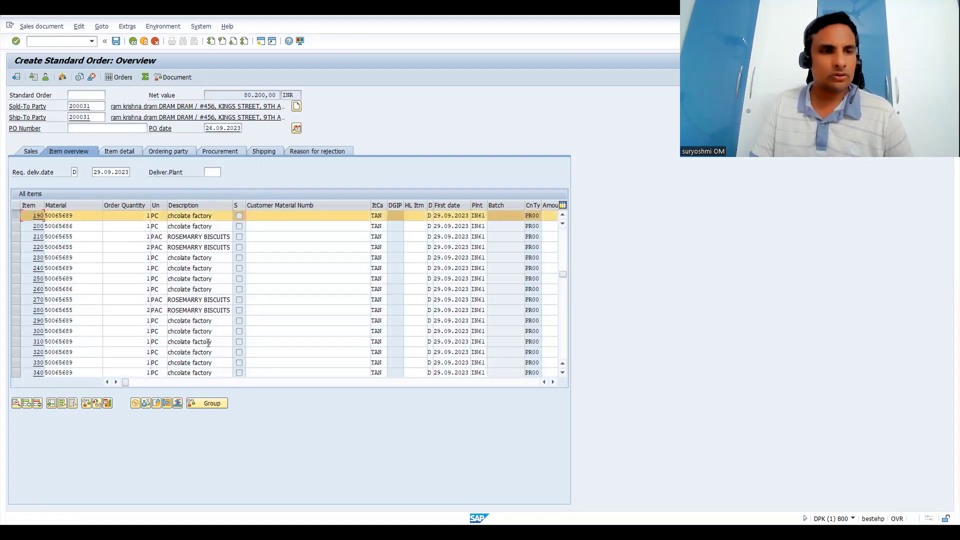
click(51, 402)
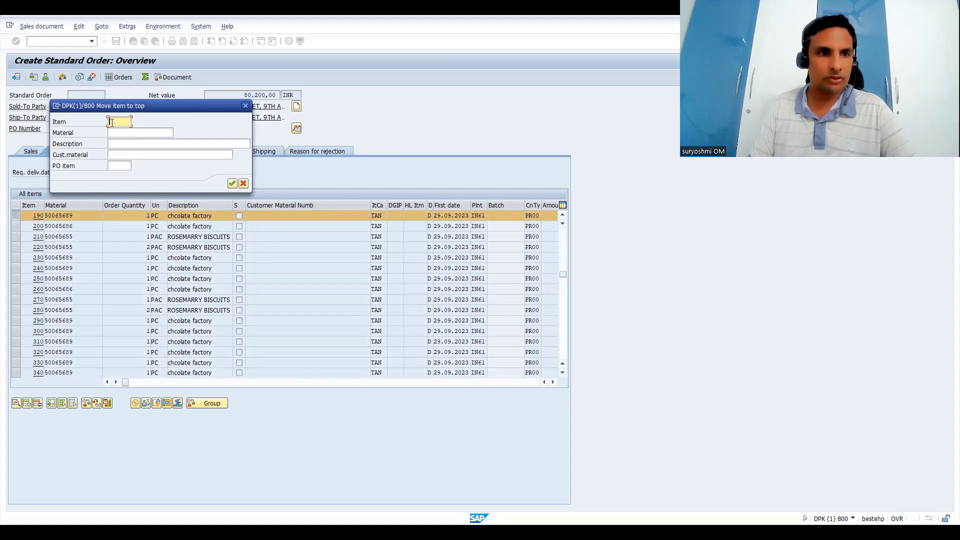
Enter item 50 in the Move item to top dialog and confirm.
text(50)
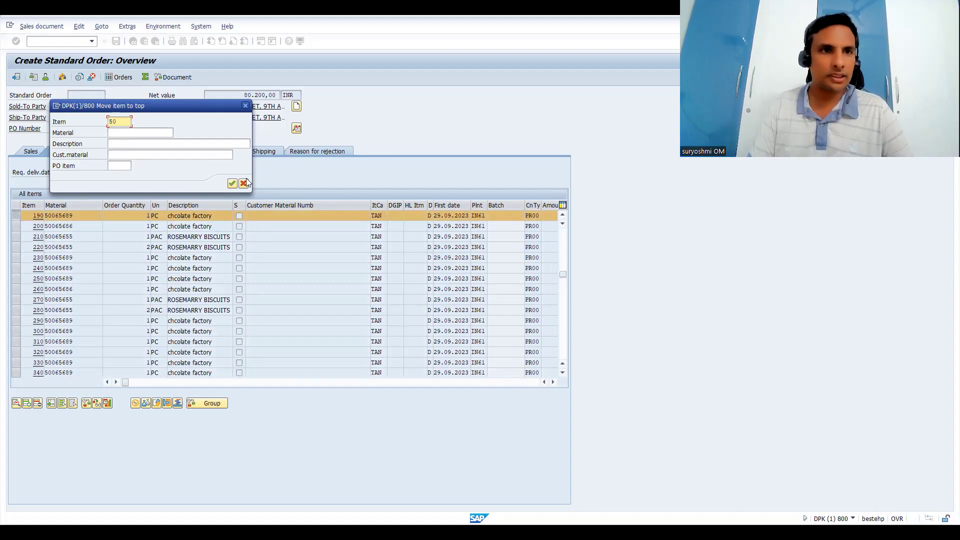
click(229, 185)
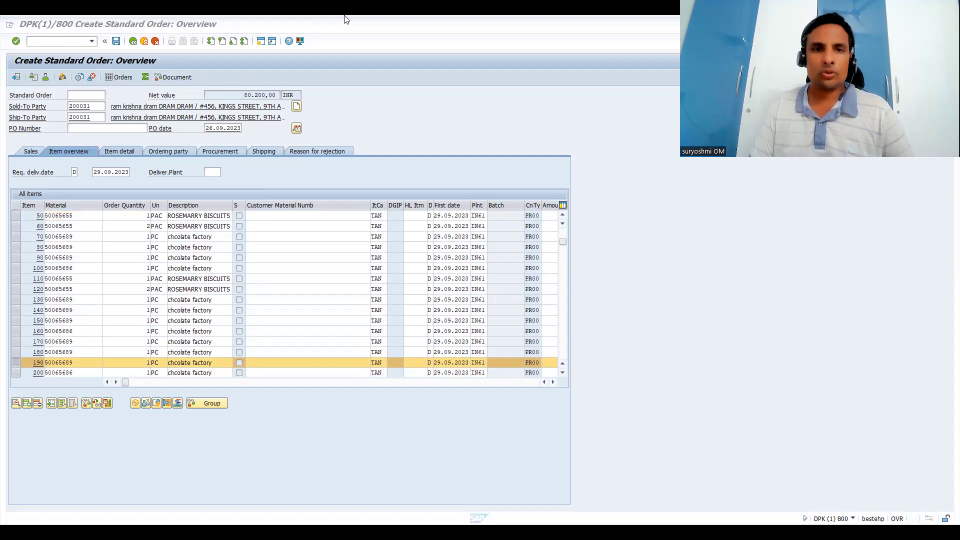
On the Udemy profile, page the course list to page 2 and back to page 1.
key(alt+Tab)
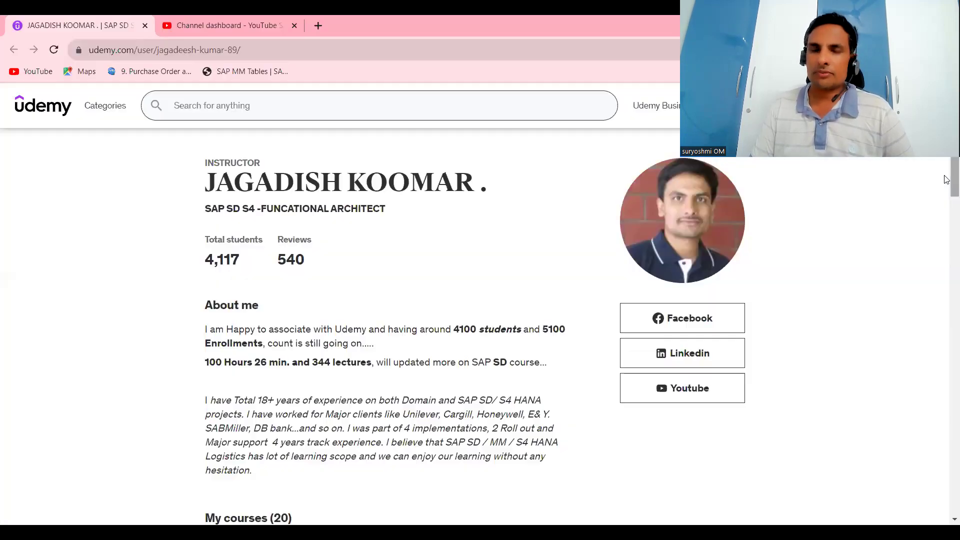
scroll(946, 225, down, 10)
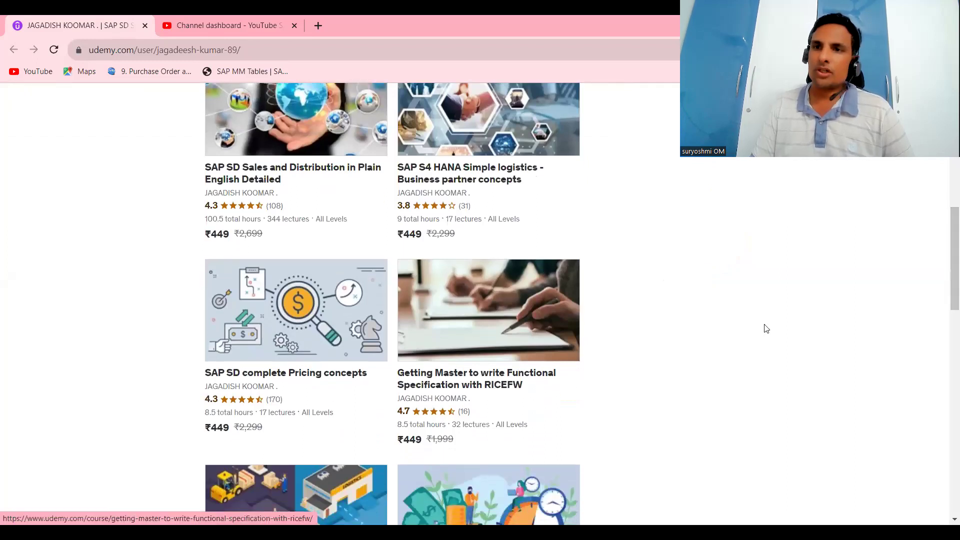
drag(951, 285, 947, 366)
scroll(946, 464, down, 5)
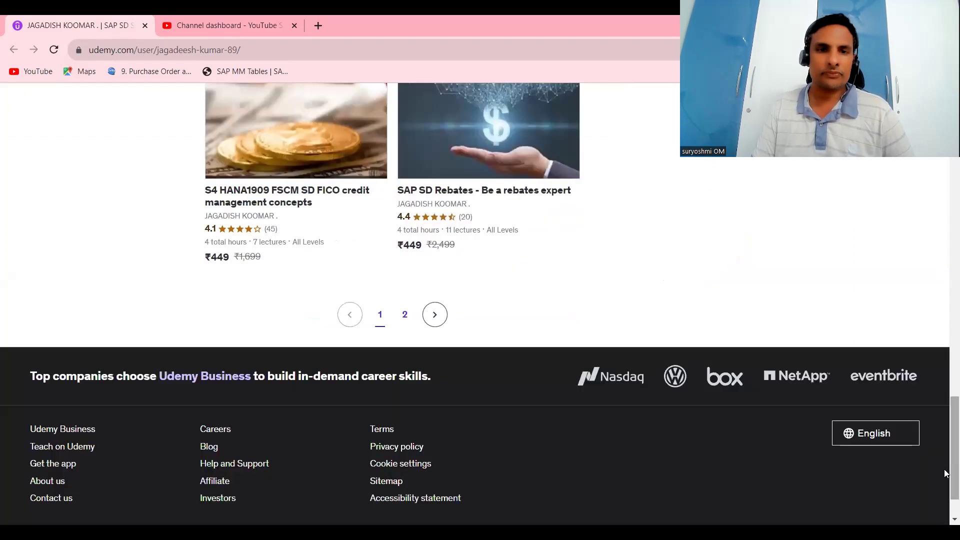
click(404, 316)
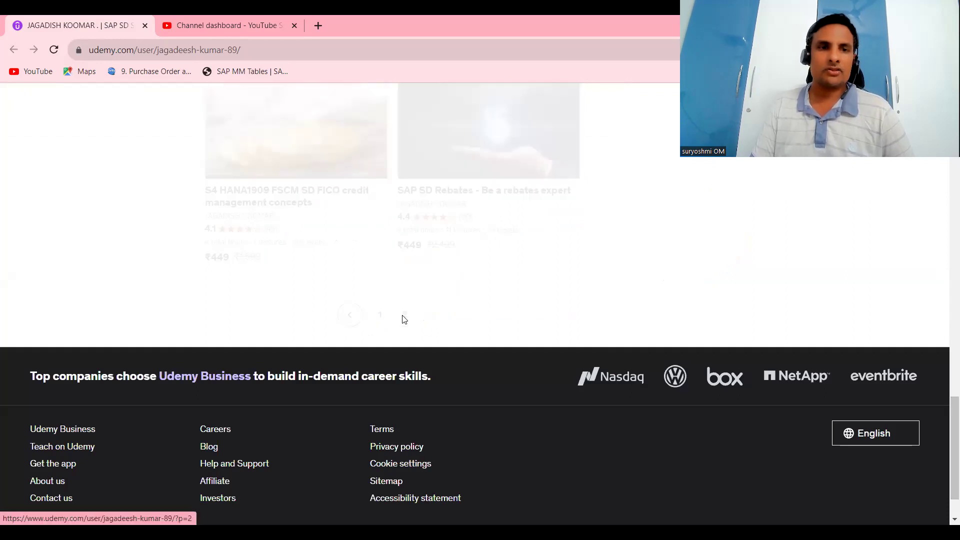
scroll(925, 425, up, 3)
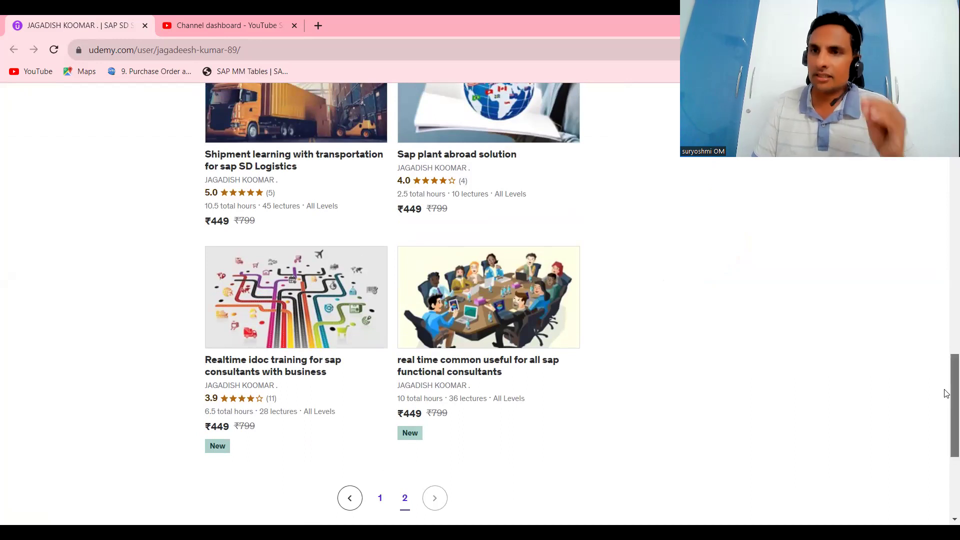
scroll(946, 346, up, 1)
drag(946, 347, 945, 440)
click(380, 326)
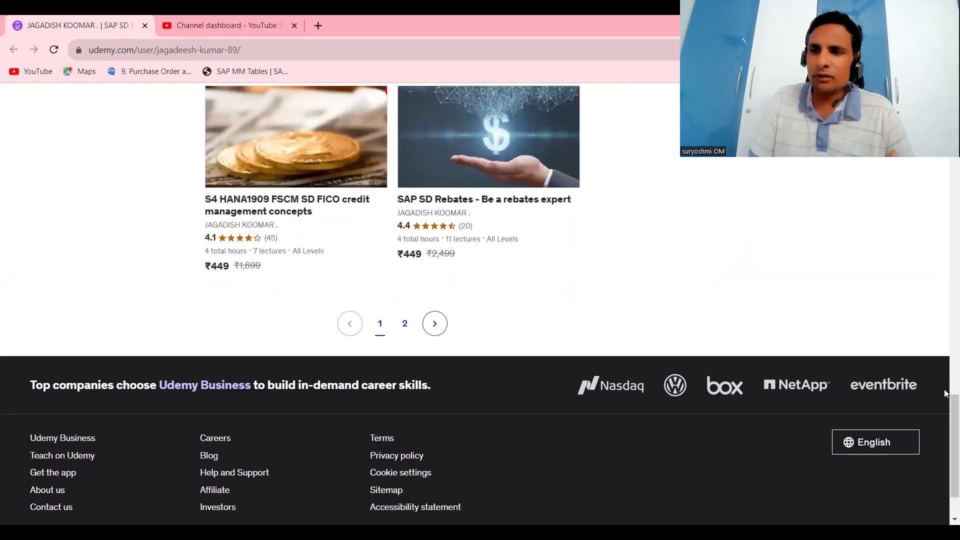
drag(945, 419, 946, 187)
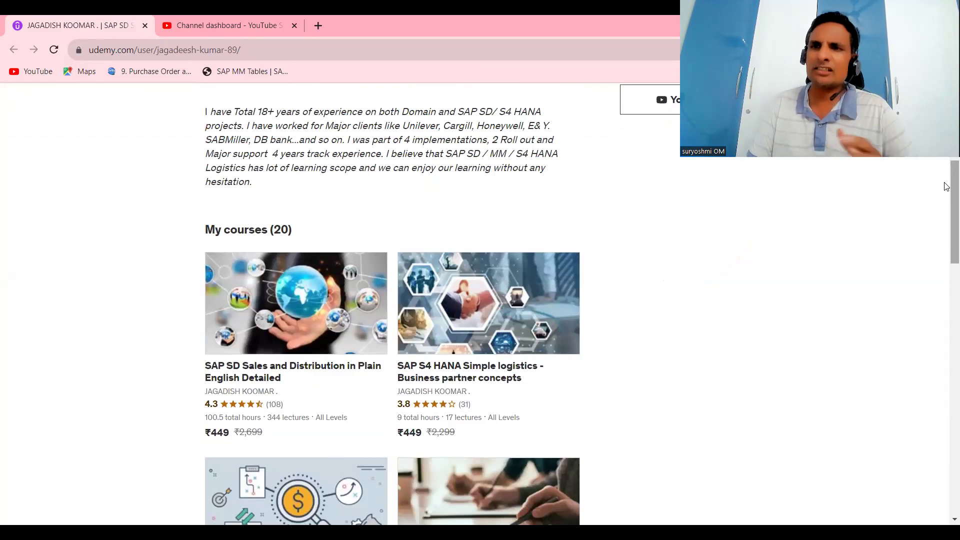
click(942, 298)
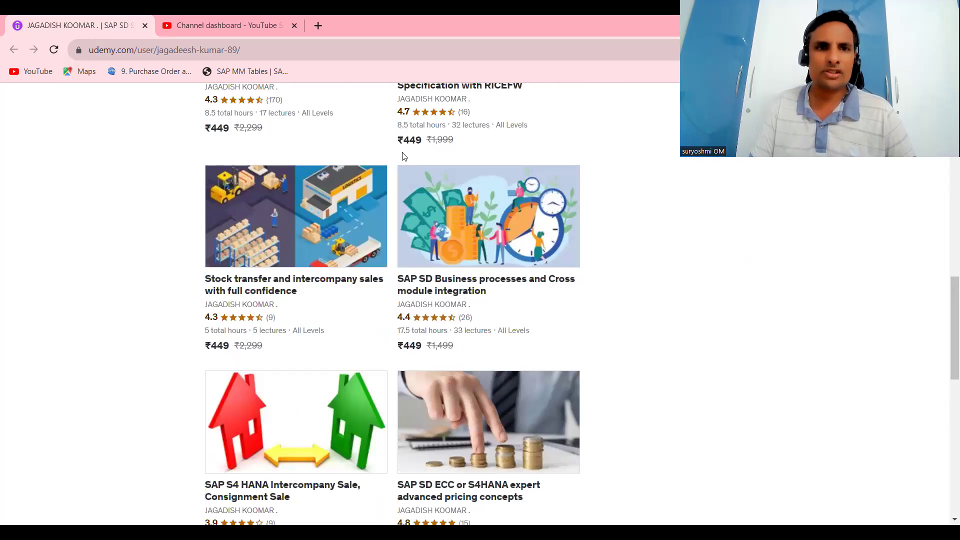